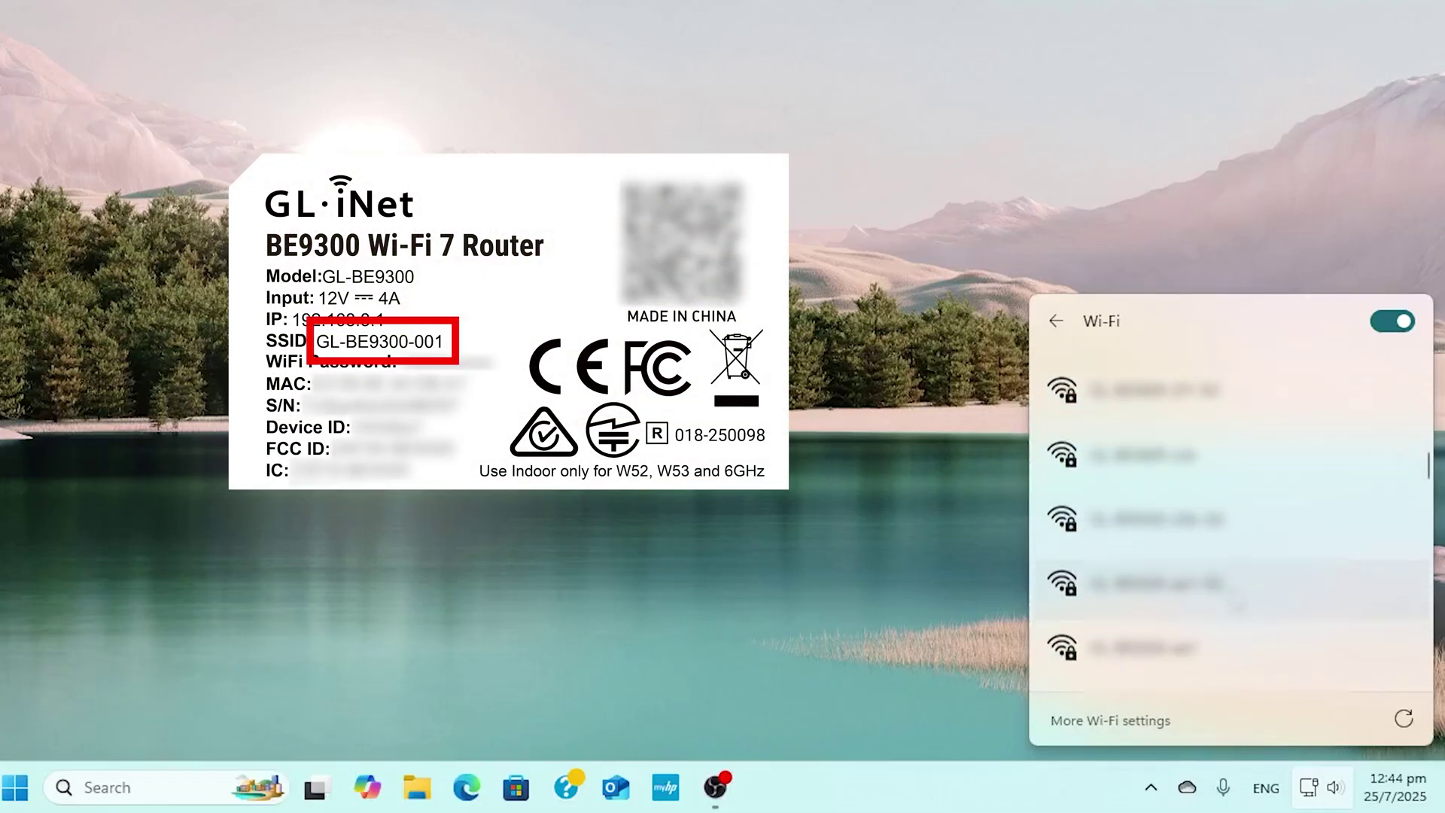
Step: Join the GL-BE9300-f16 Wi-Fi network using the password from the router label
scroll(1220, 604, down, 2)
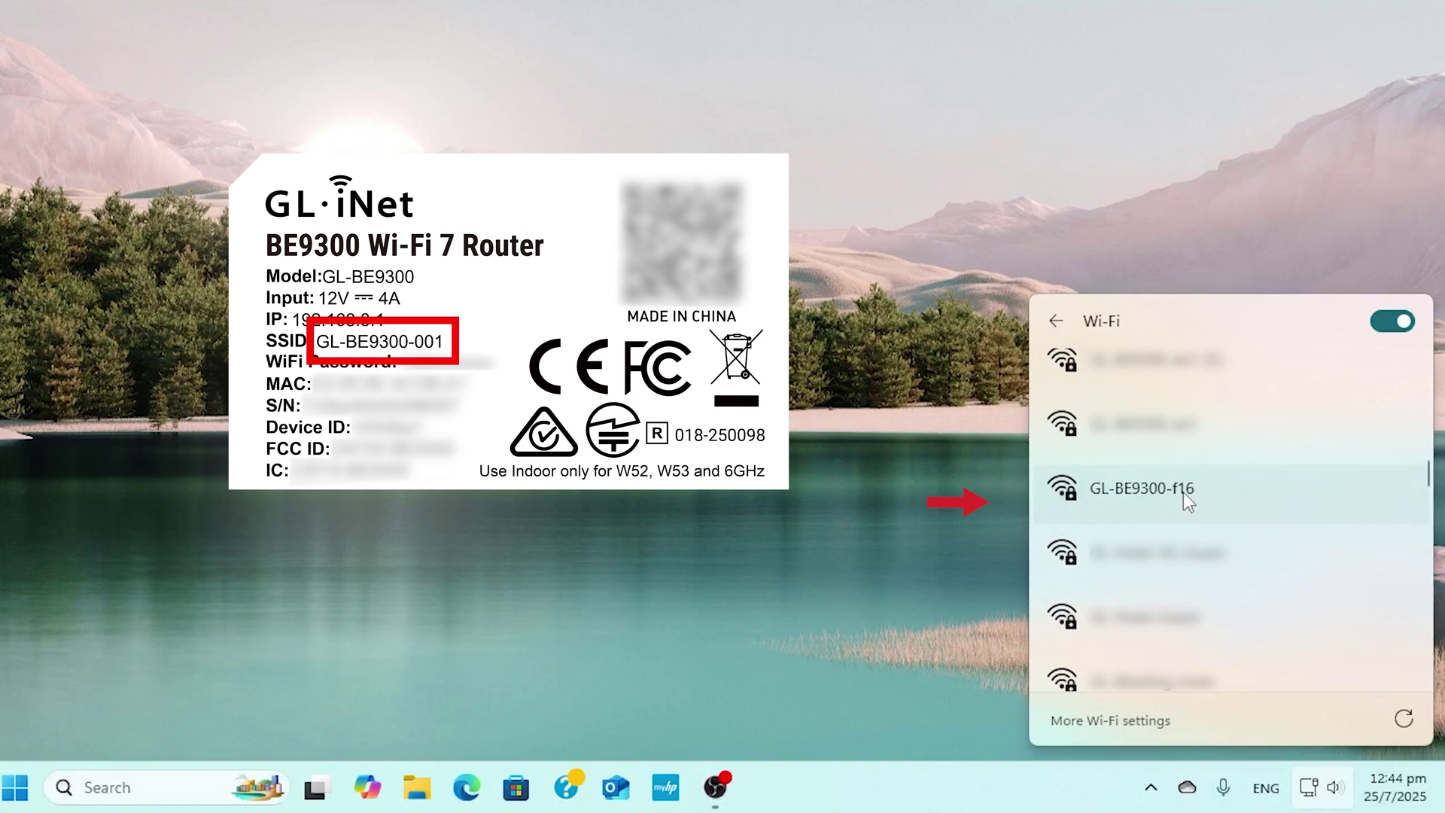
click(1184, 492)
click(1309, 596)
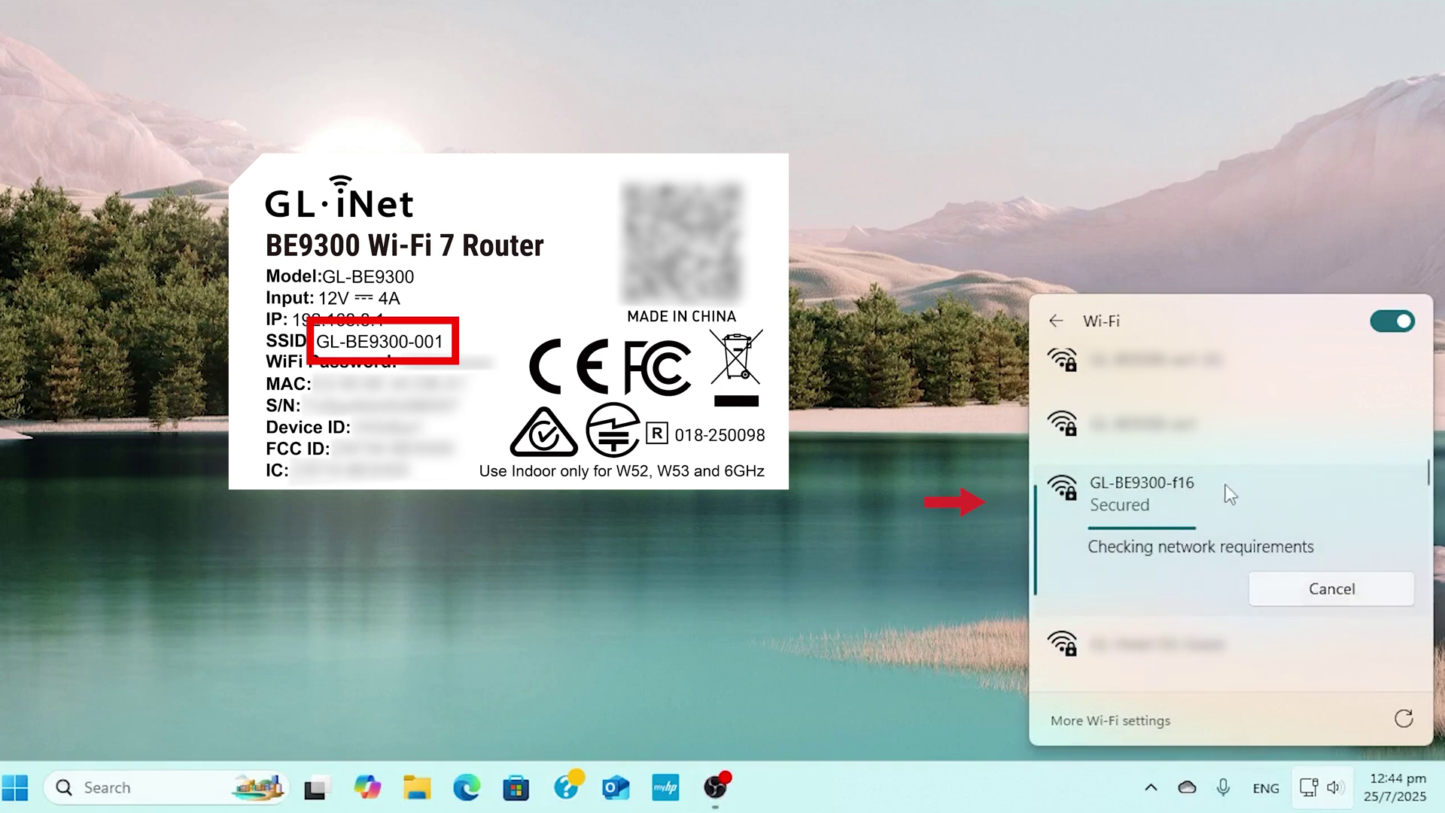
text(a)
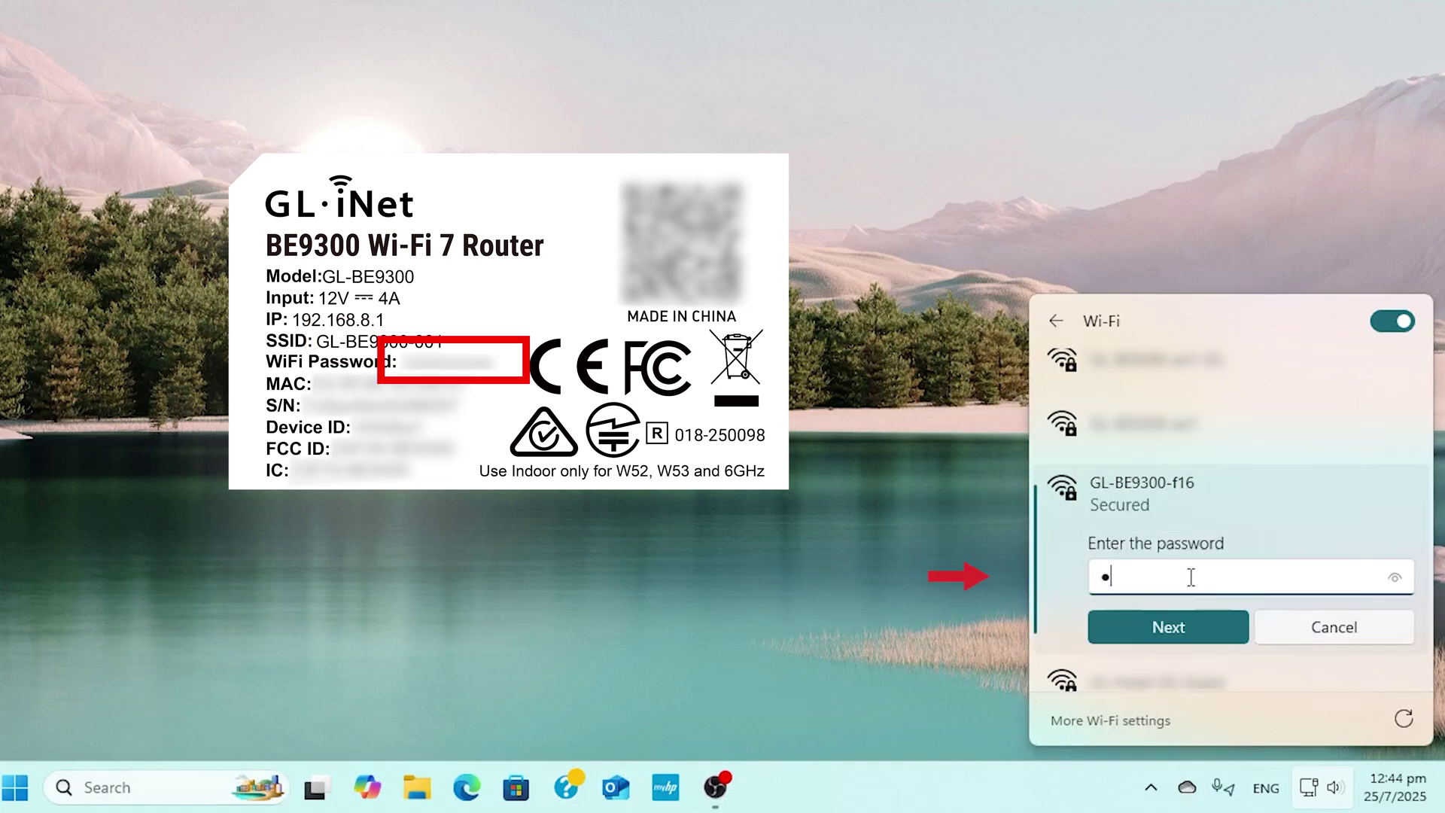
text(aaaaaaaaaa)
click(1186, 630)
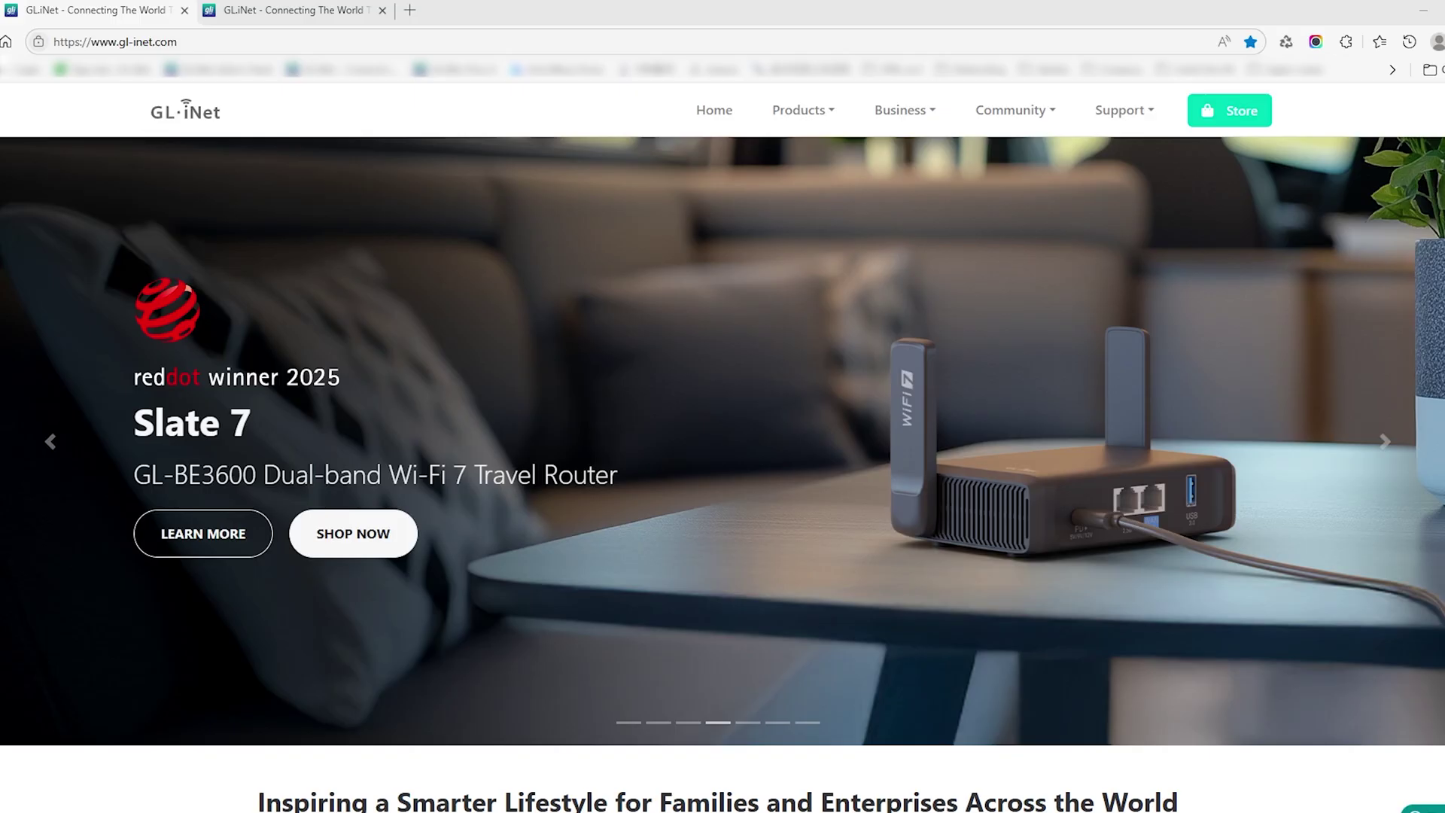
Step: Log in to the GL-BE9300 admin panel at 192.168.8.1 with the admin password
click(278, 42)
text(192.1)
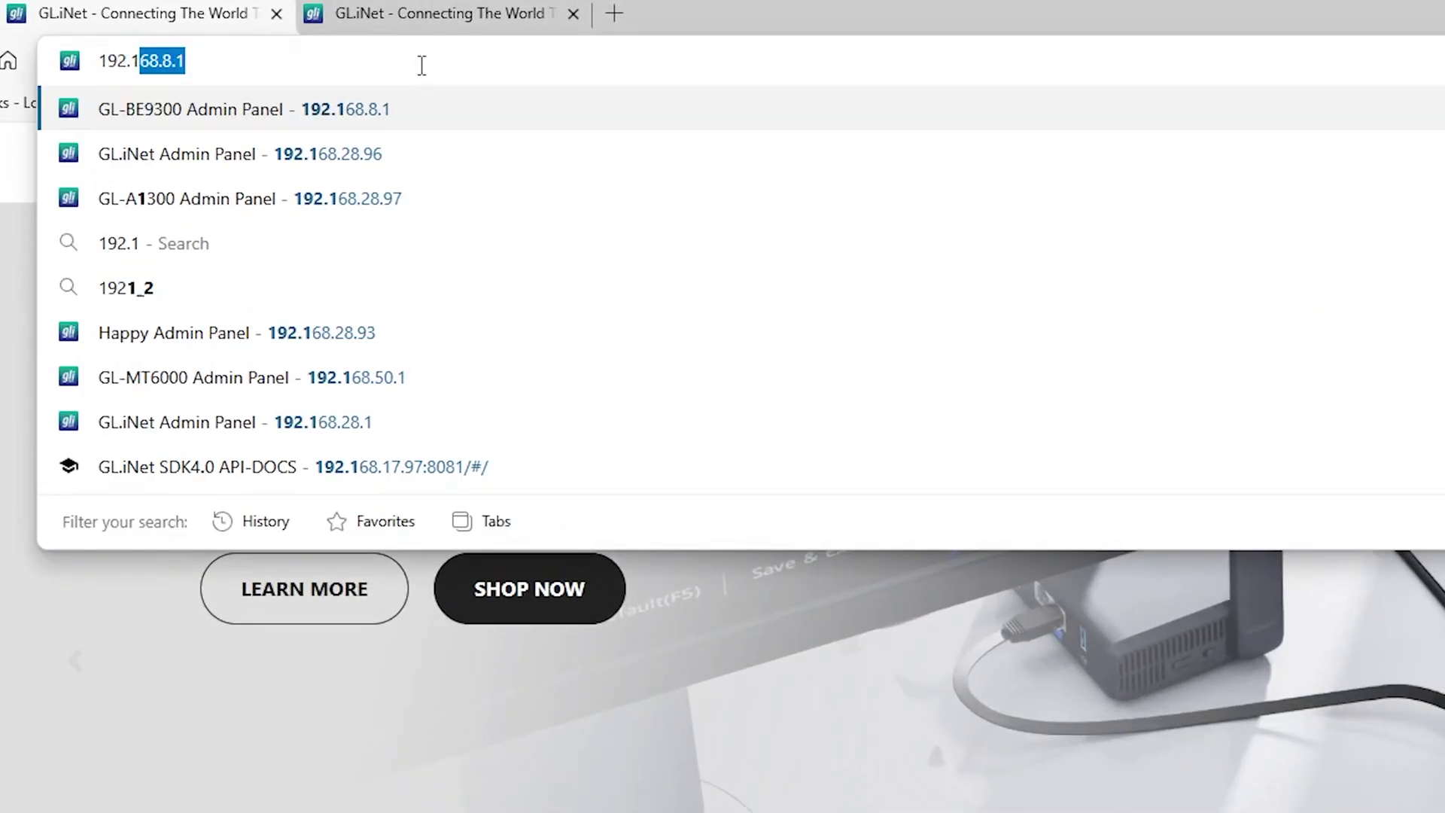
text(68.8.1)
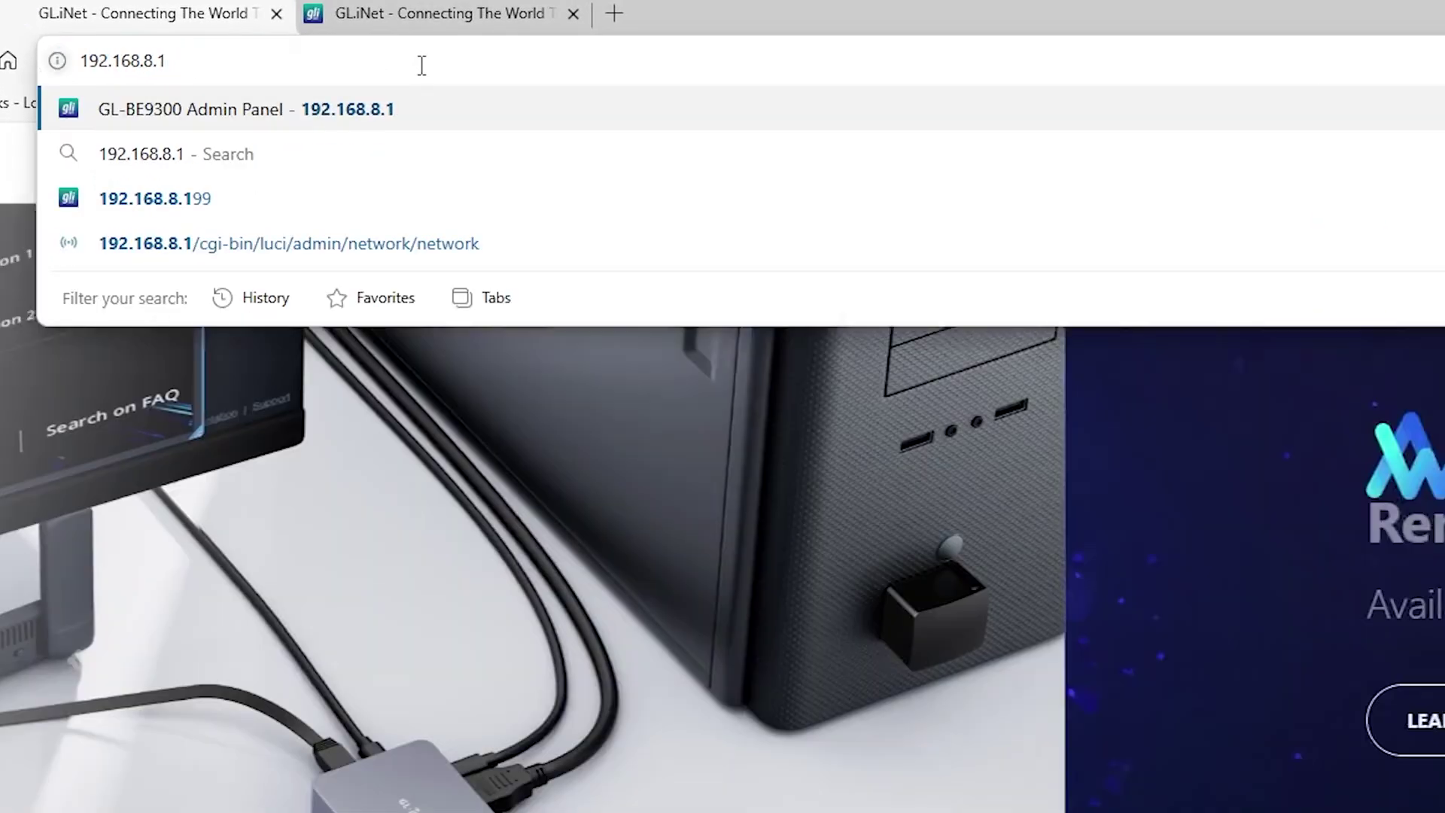
key(Return)
click(785, 426)
text(••)
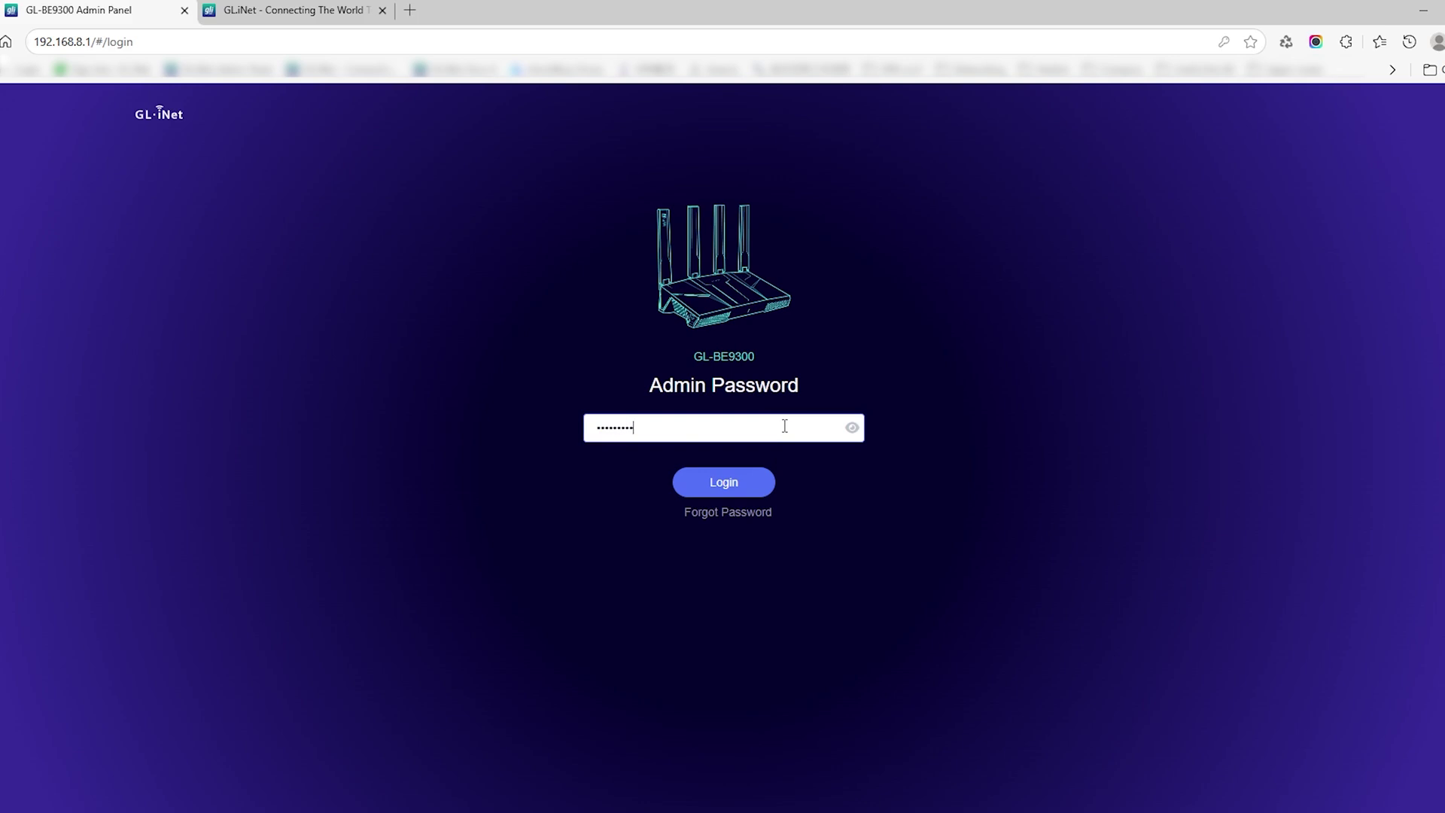
click(756, 487)
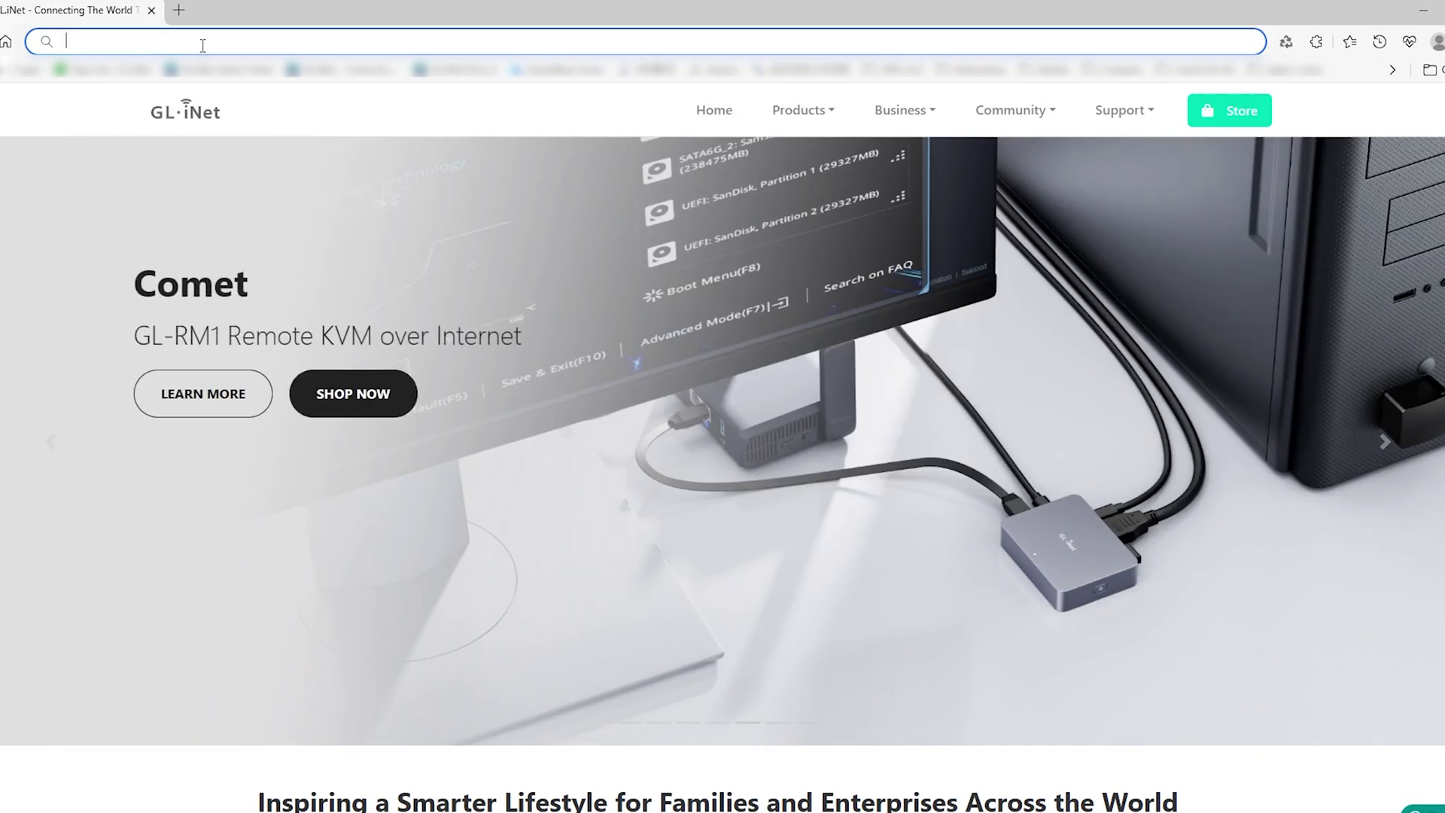
Step: Sign in to the ASUS router admin at asusrouter.com with the router credentials
text(asus)
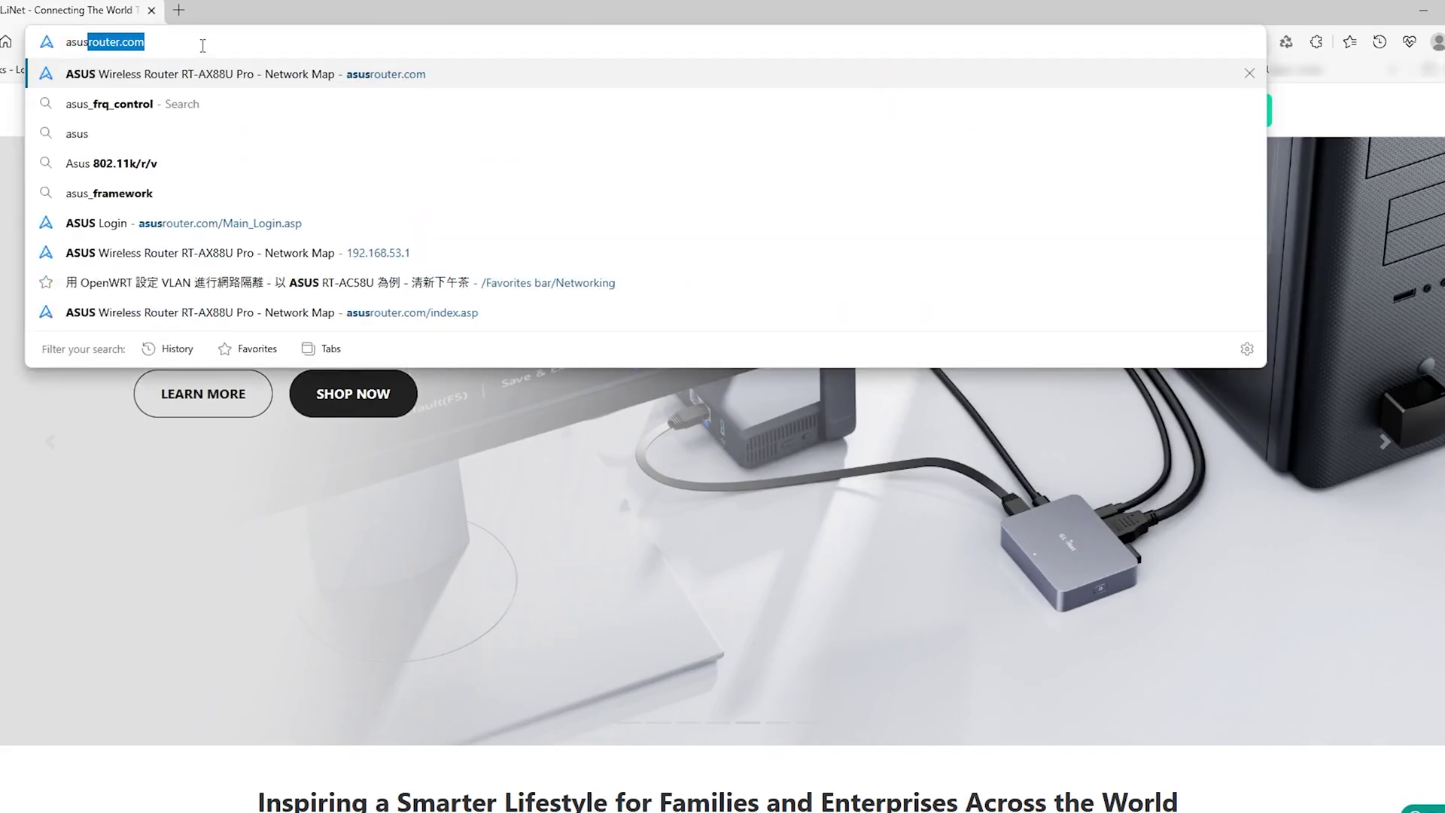
key(Return)
text(GL-Asus)
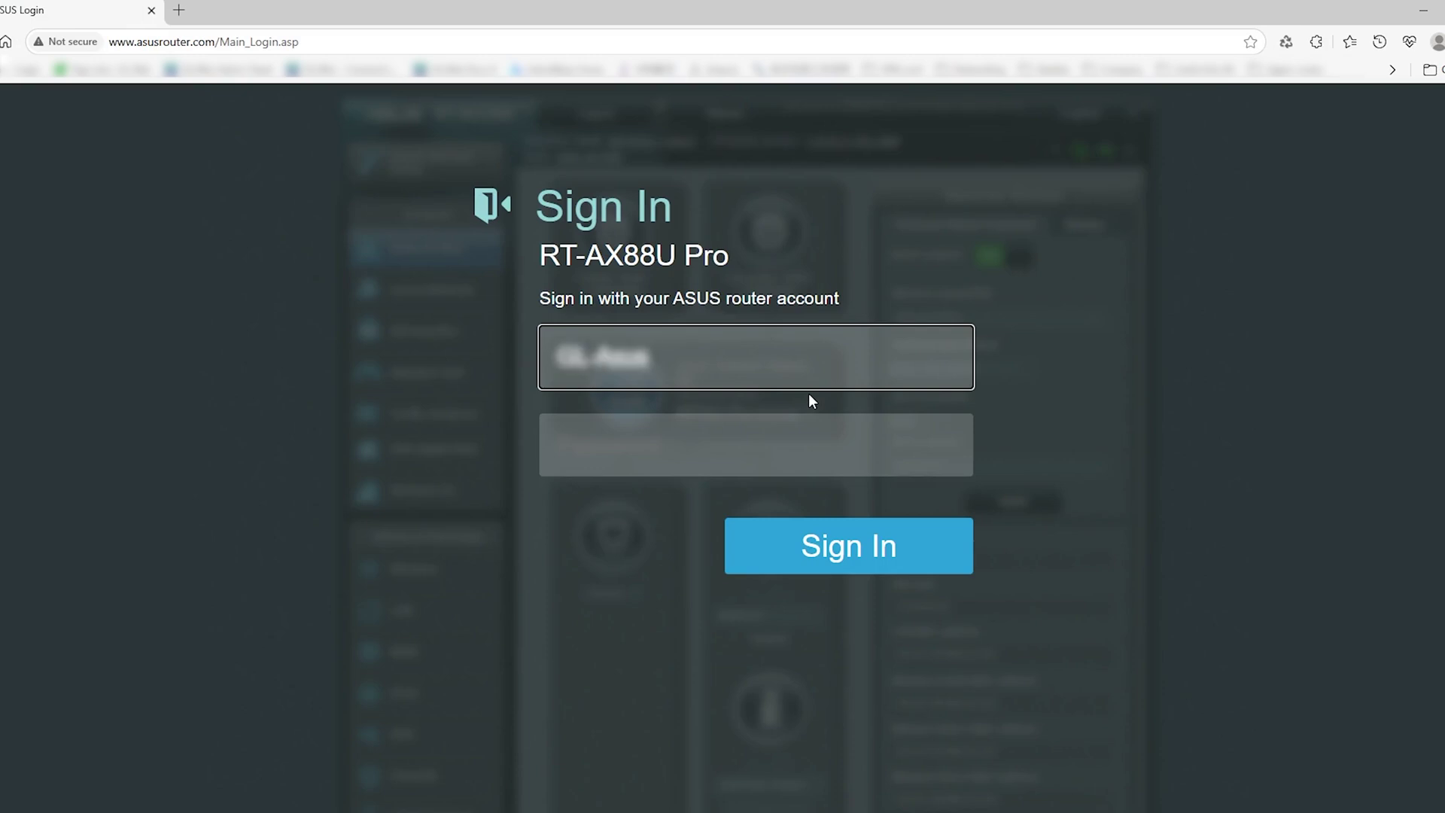
key(Tab)
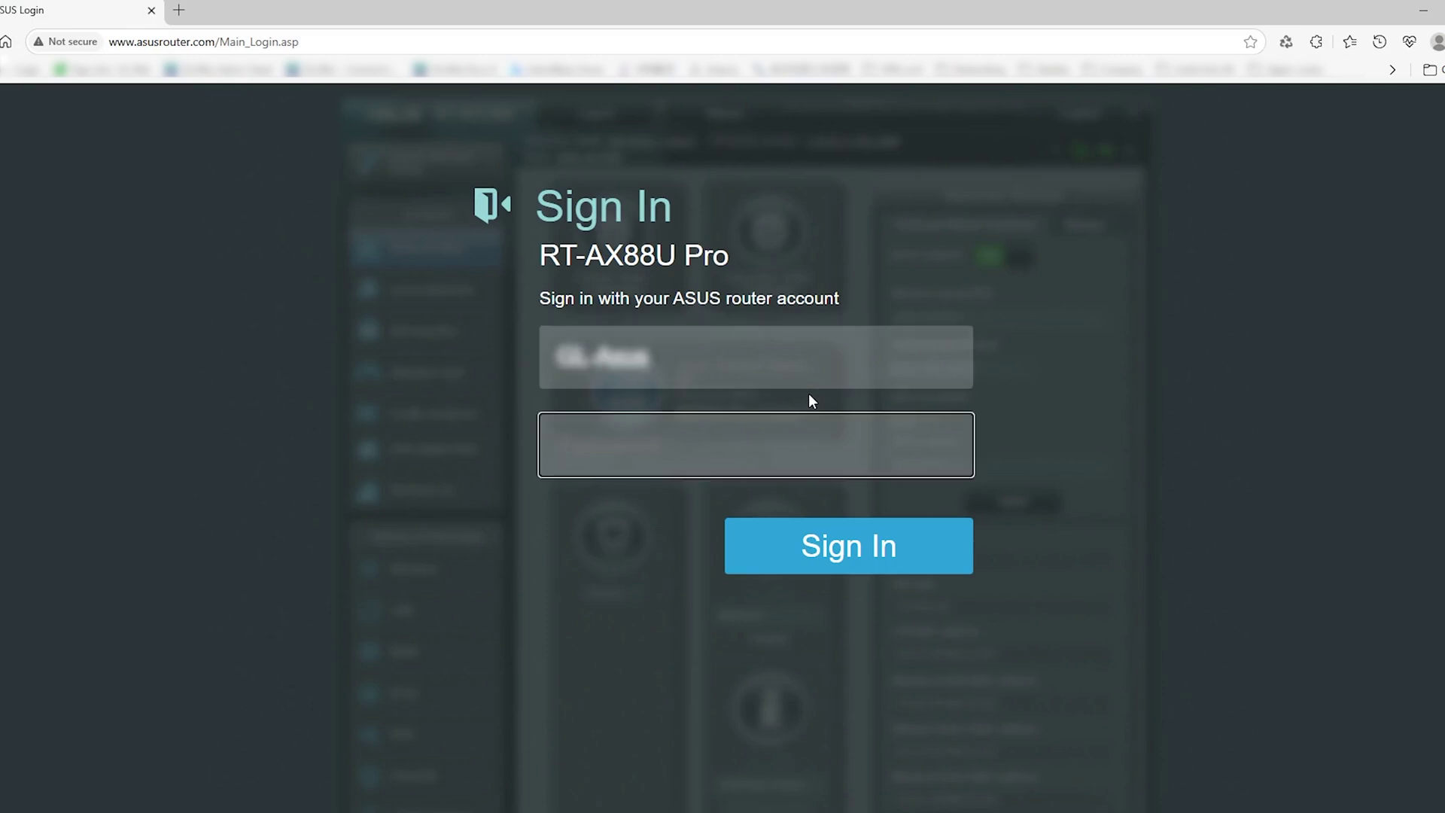
text(**********)
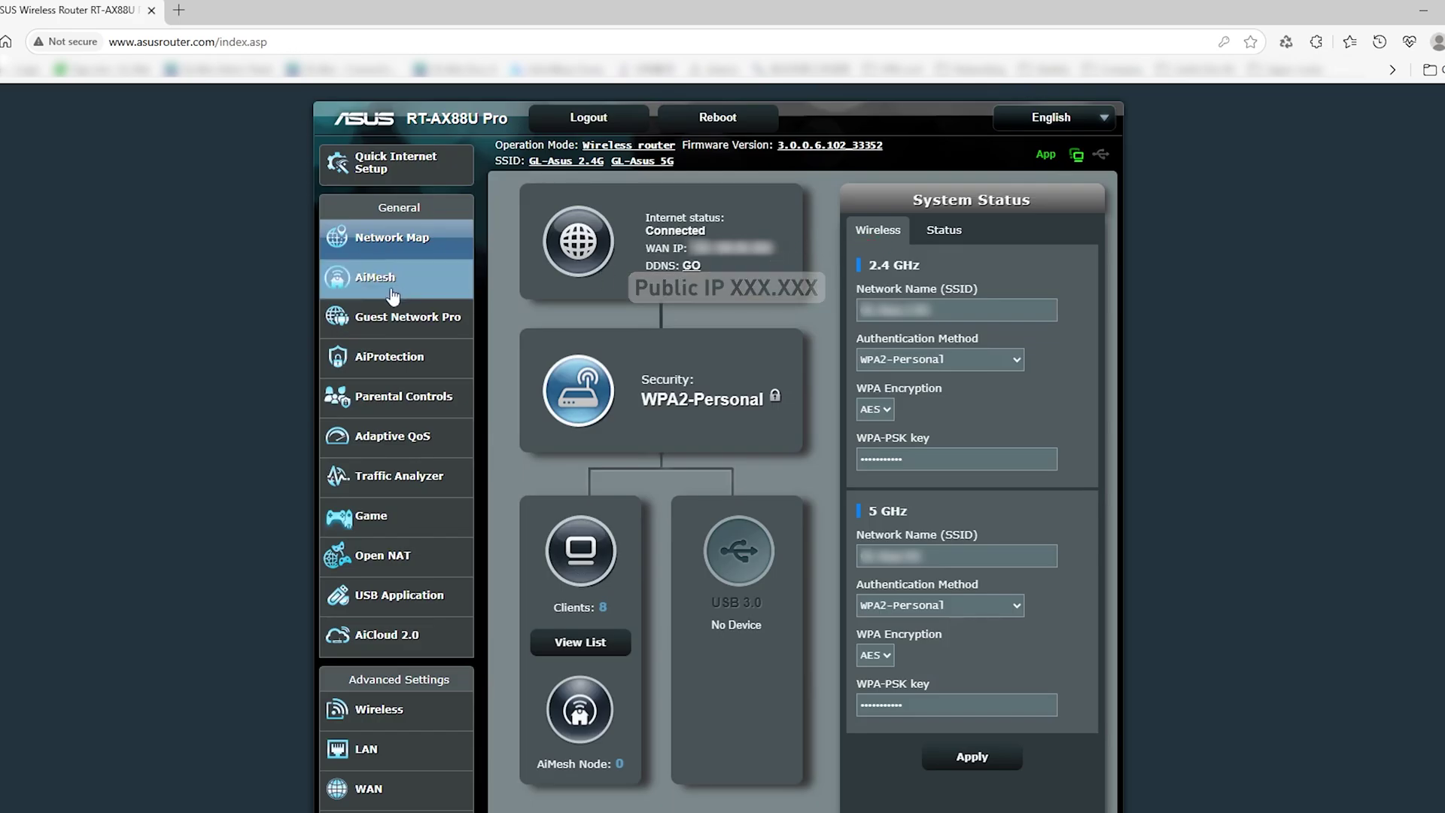
Step: Add a 'WG server' port-forwarding rule: UDP 51820 to 192.168.50.160 port 51820
scroll(387, 292, down, 3)
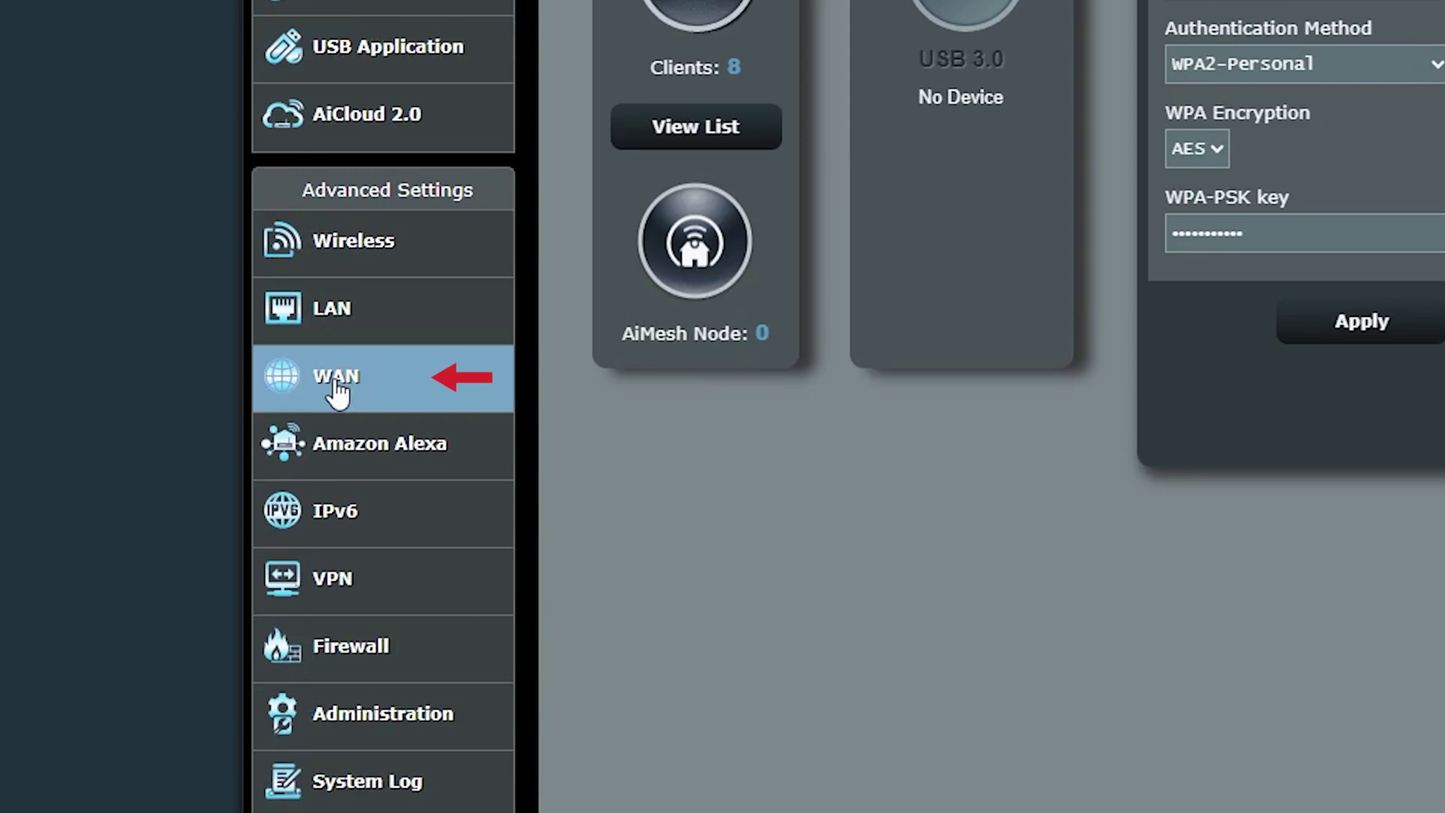
click(337, 391)
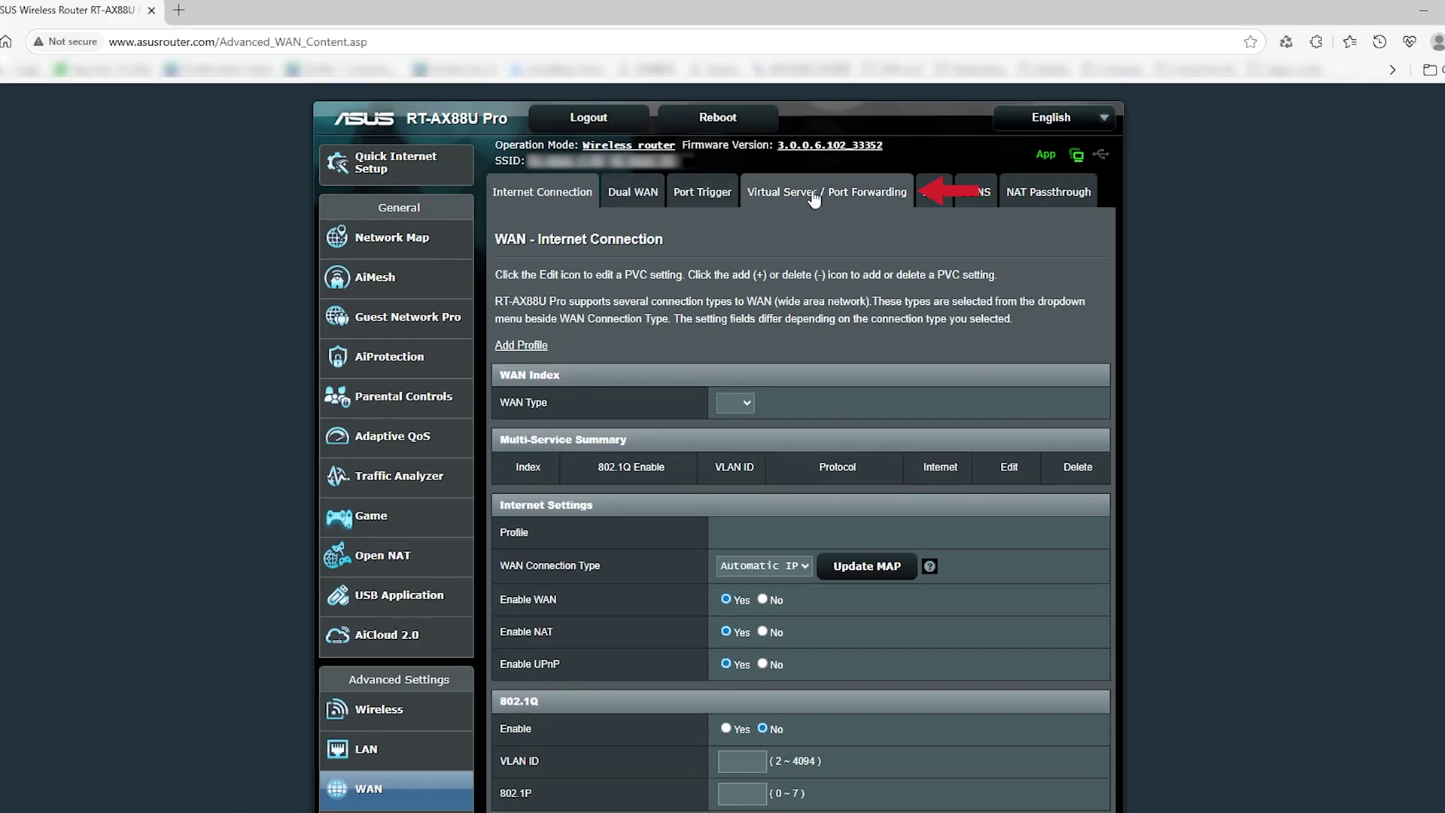
click(873, 192)
click(800, 641)
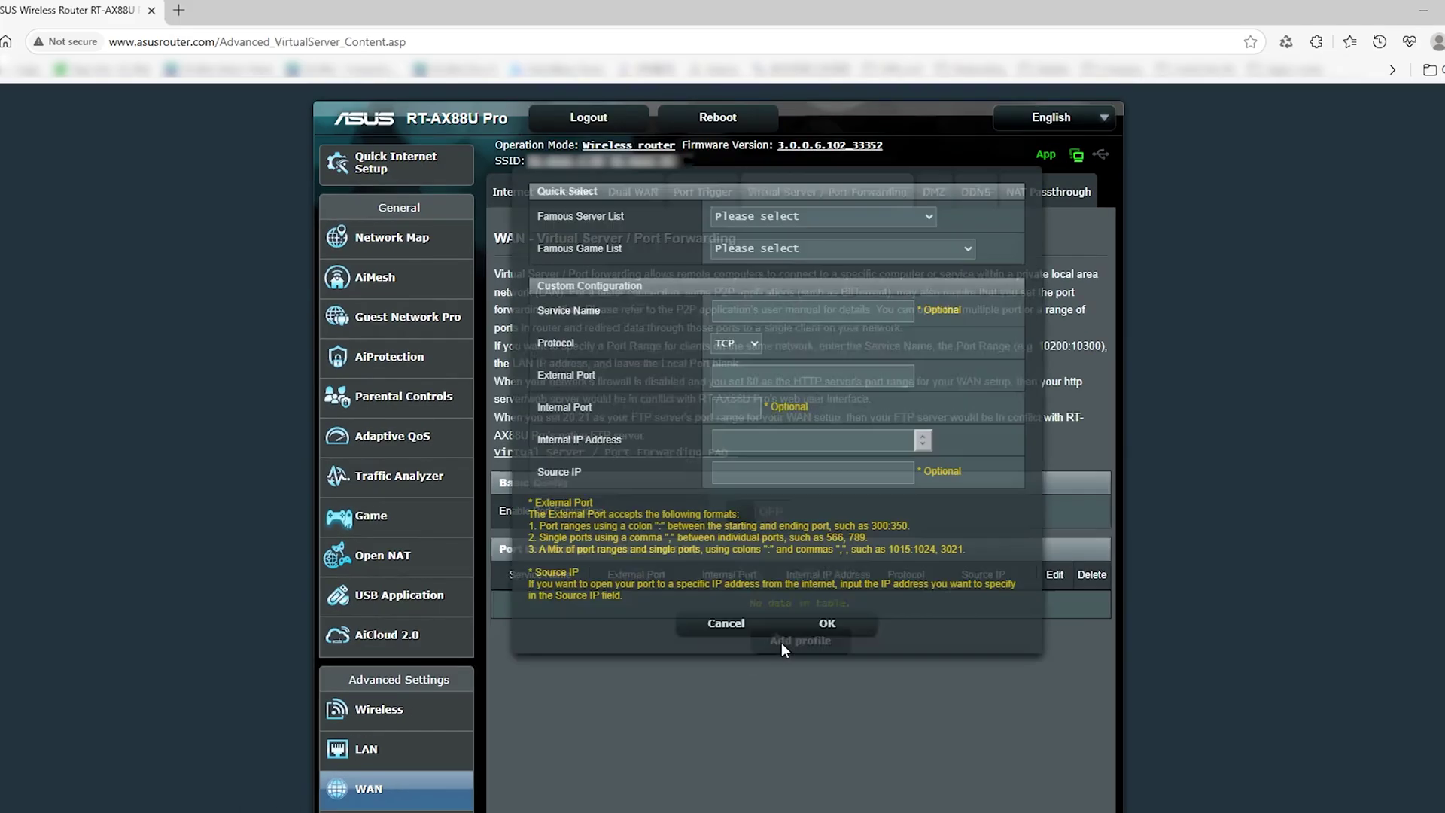
click(740, 306)
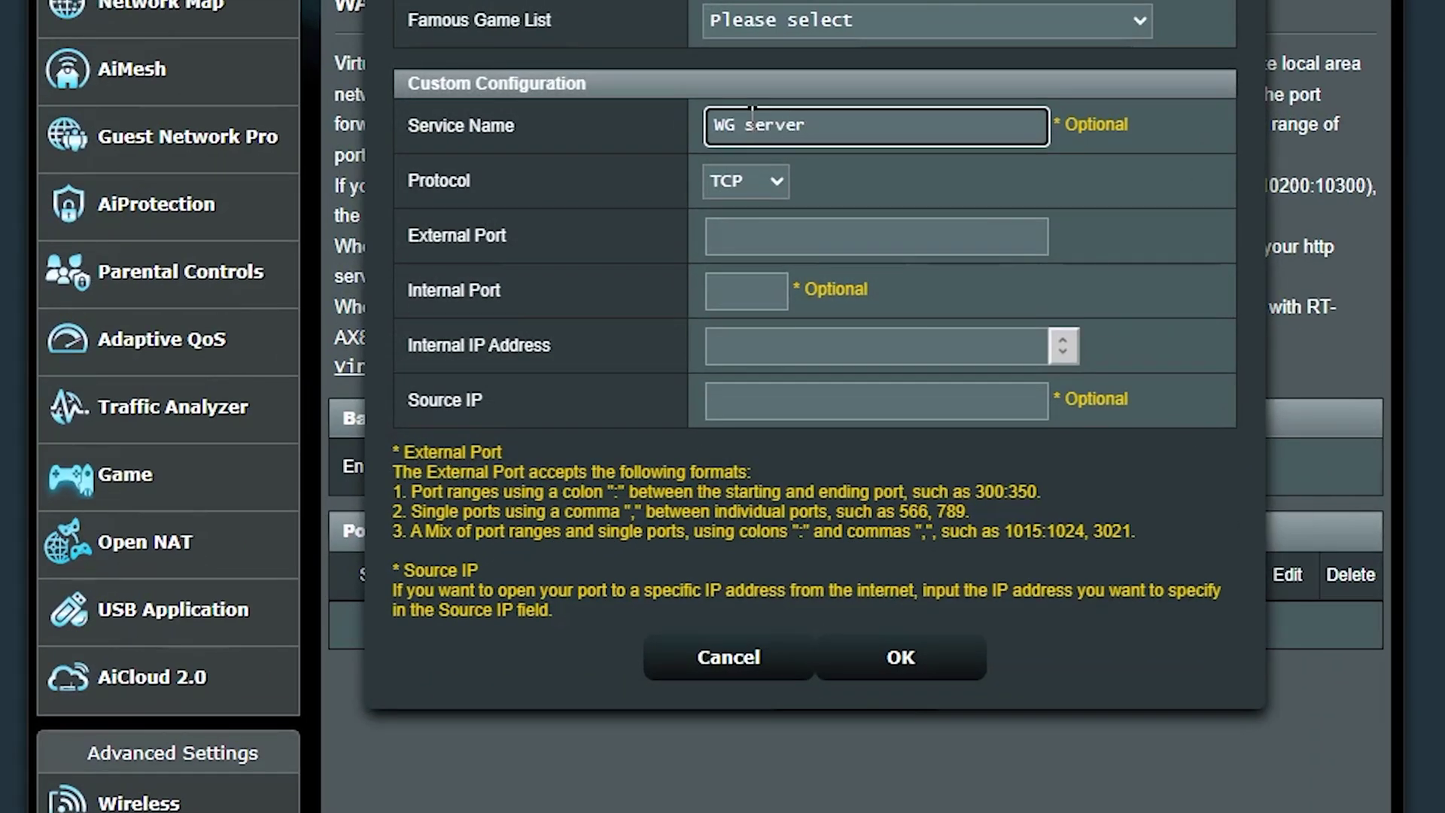
click(766, 180)
click(734, 226)
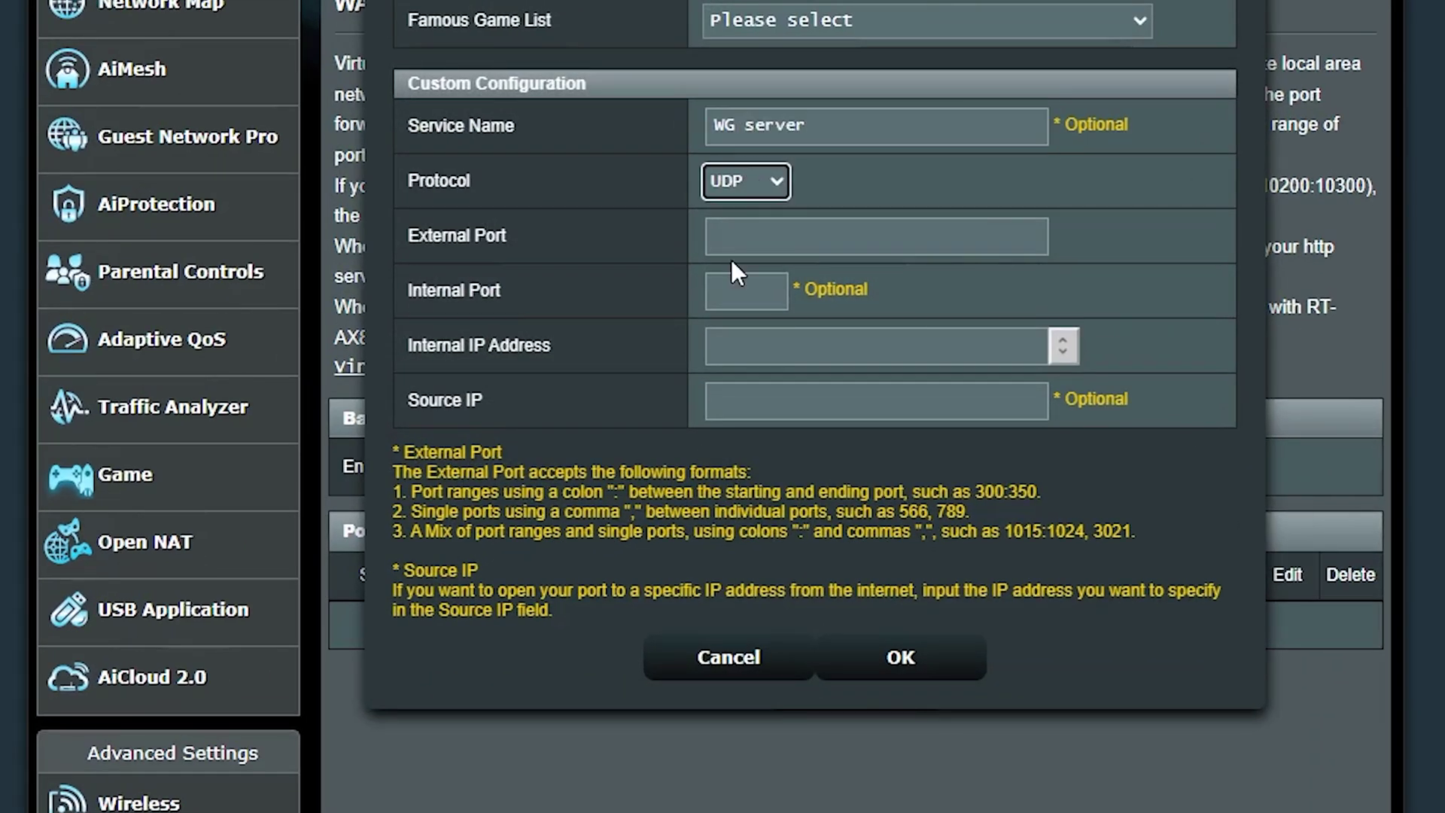
click(781, 241)
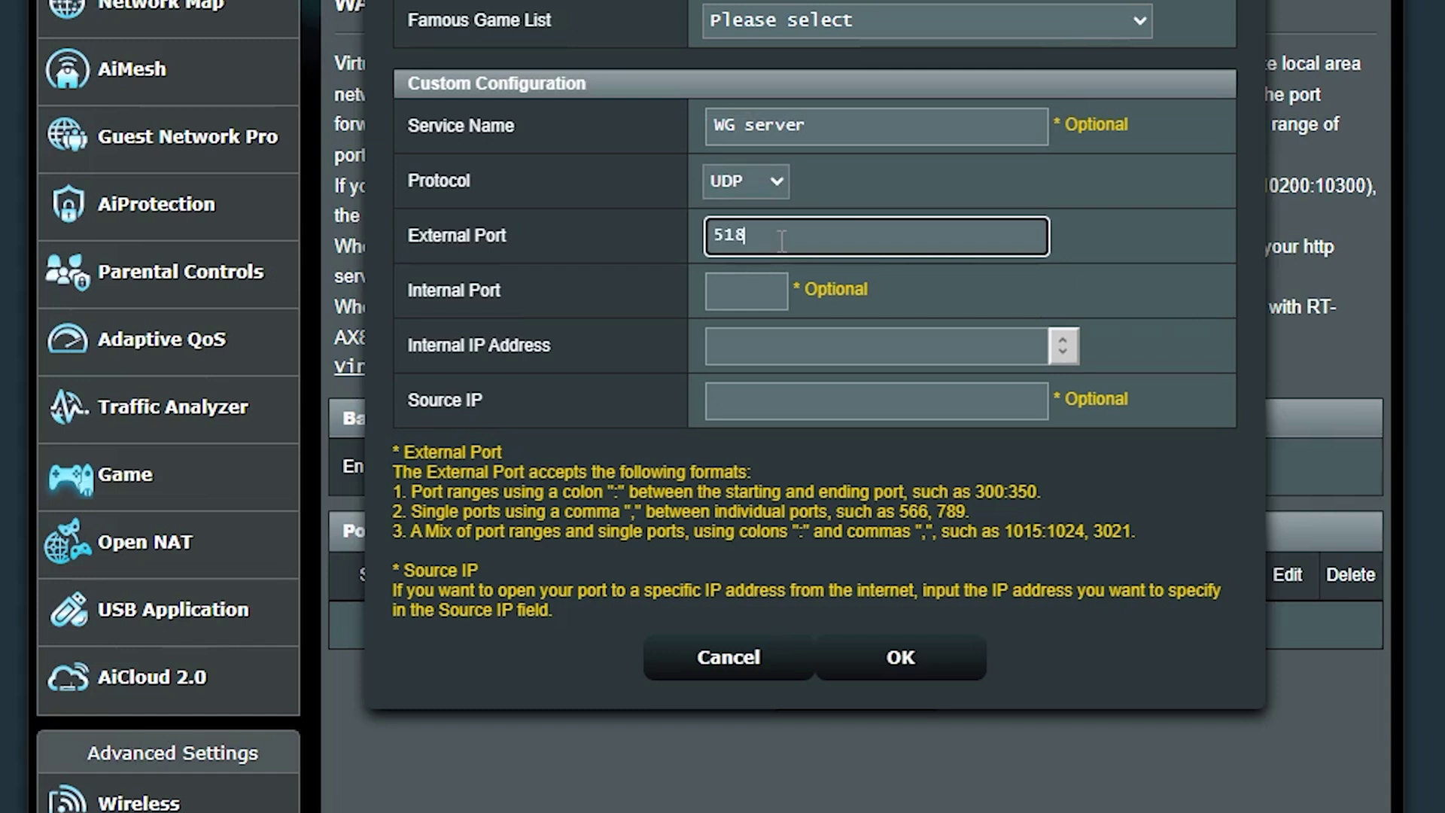
click(737, 290)
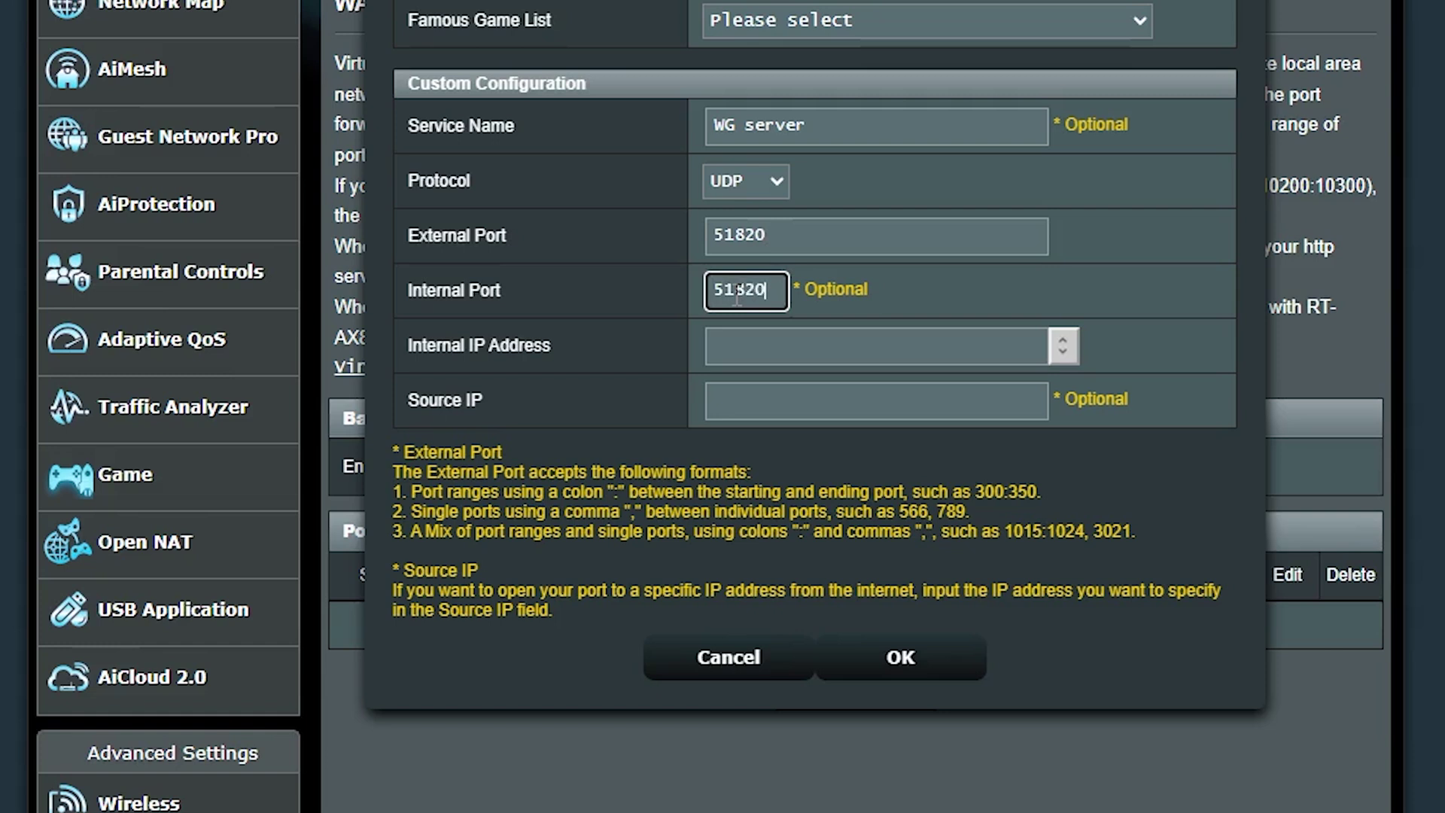
click(794, 349)
text(19)
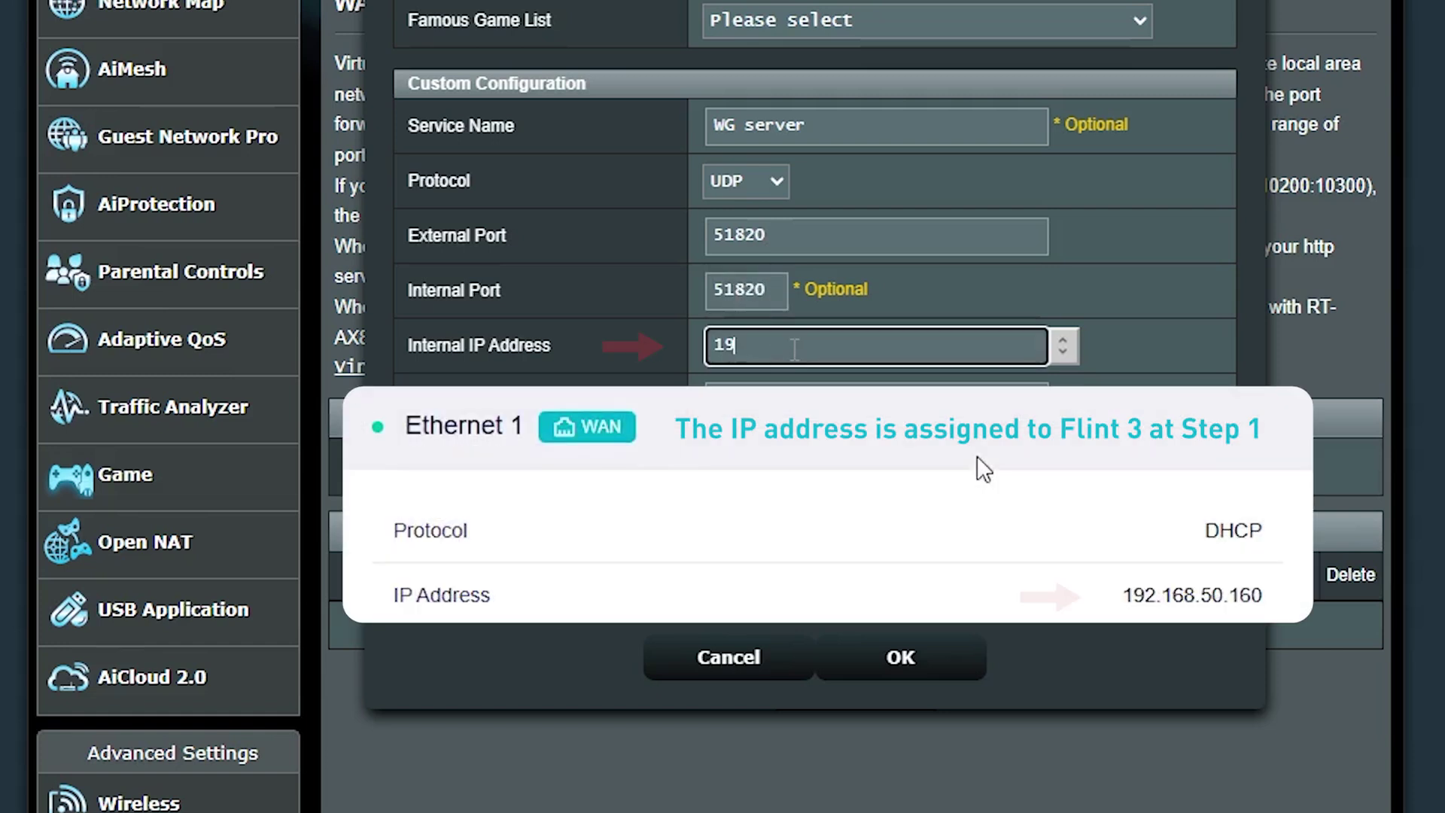
text(2.168.50)
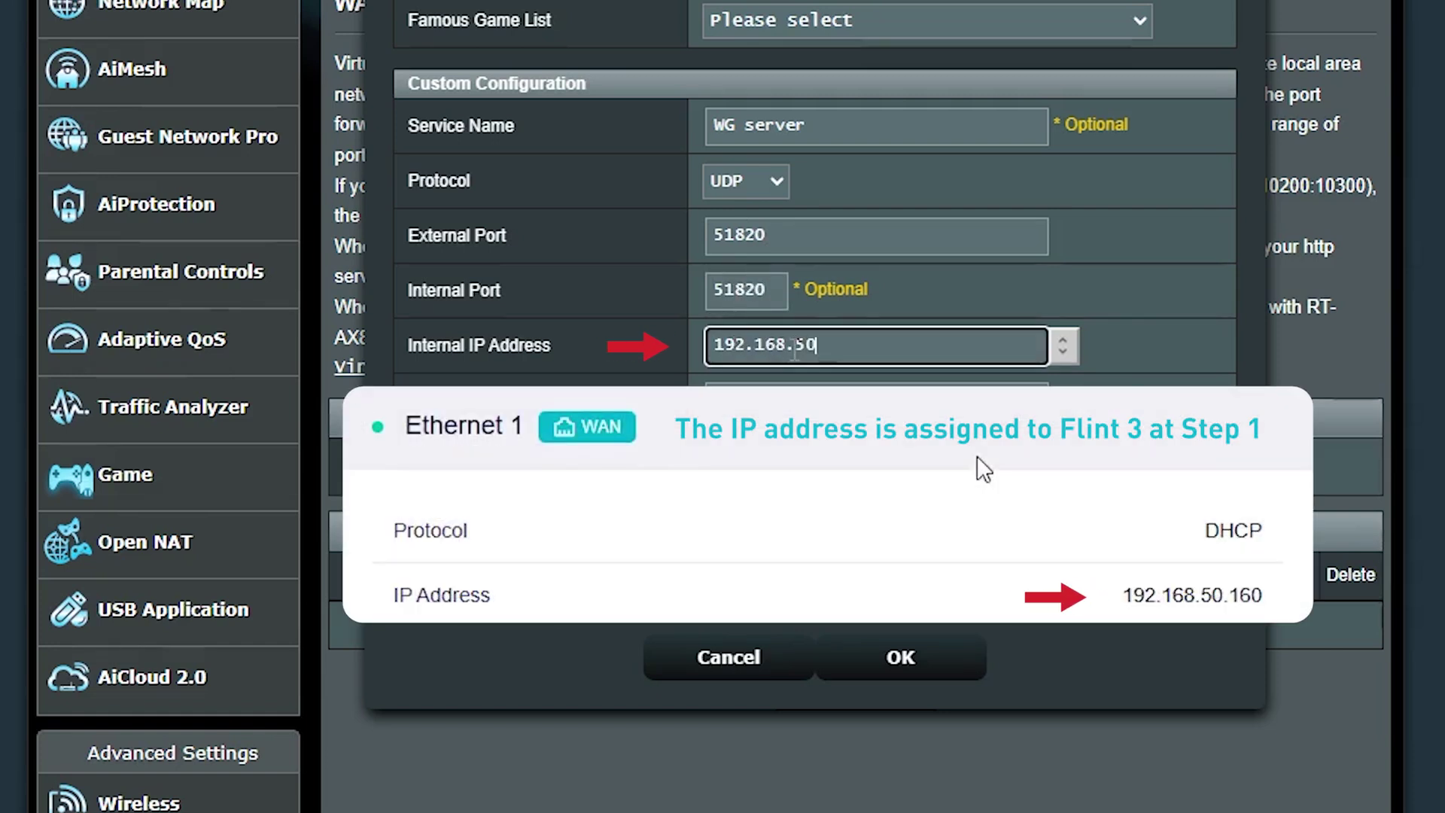
text(.160)
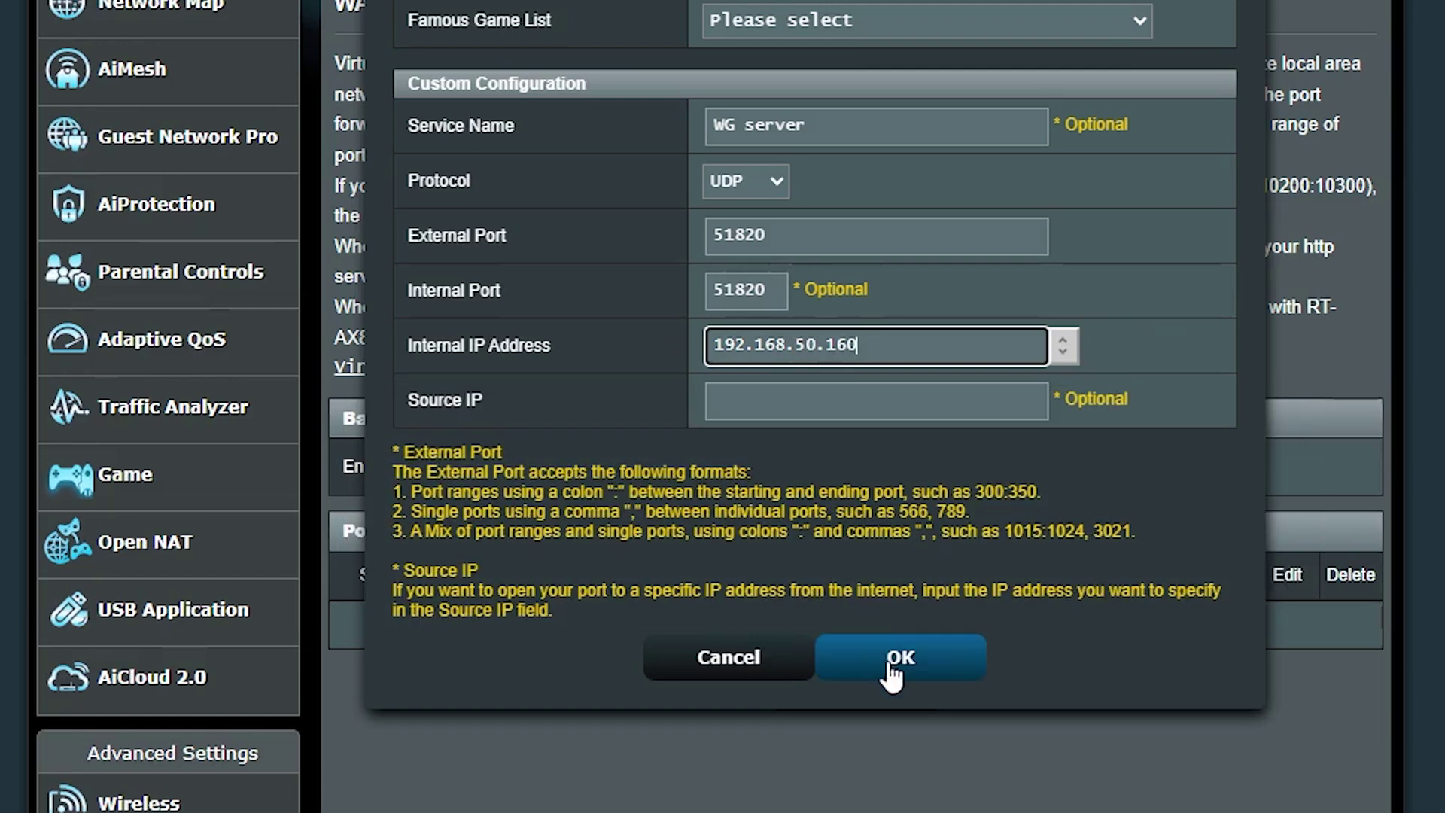
click(889, 661)
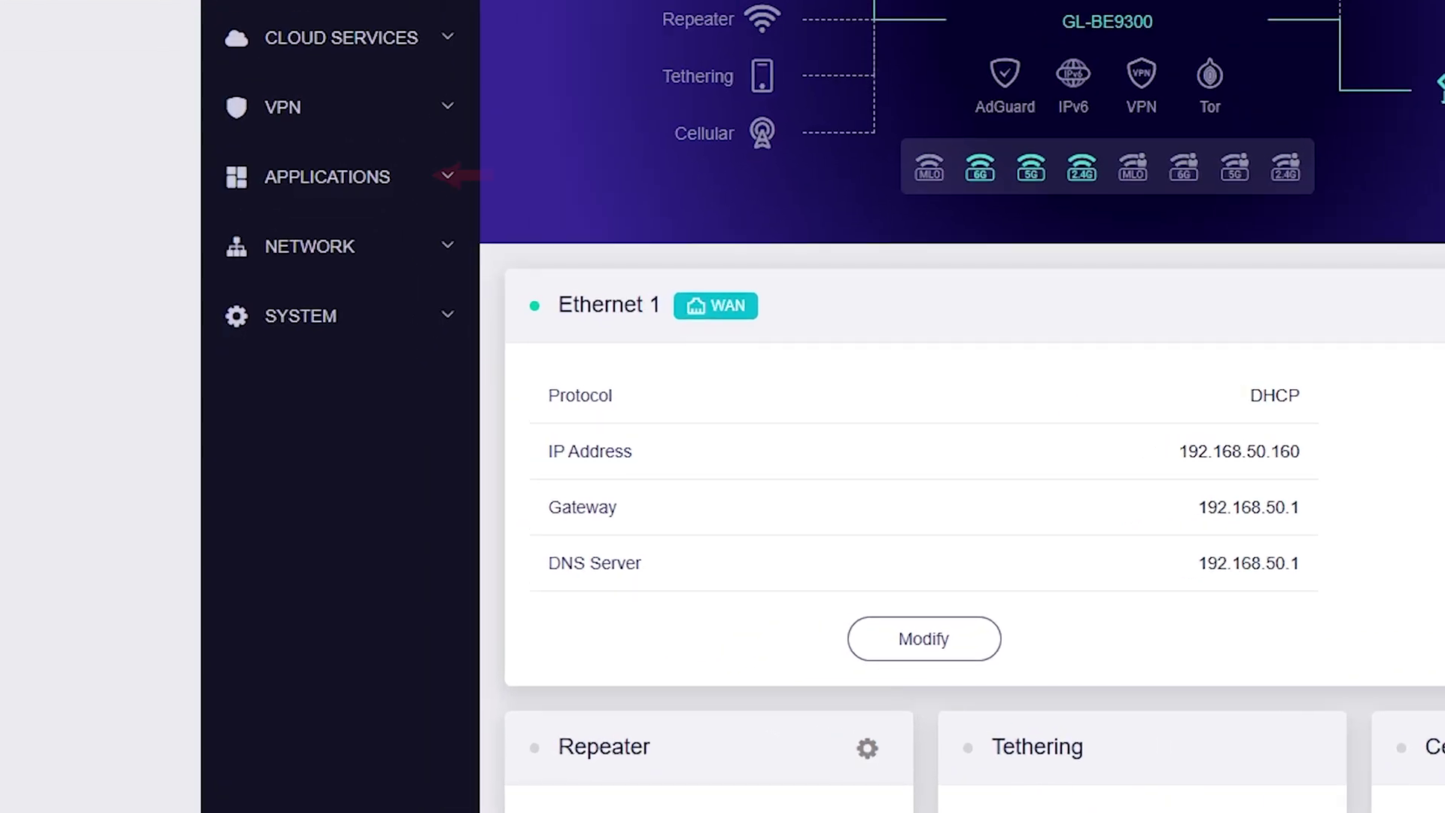
Step: Enable DDNS under Applications > Dynamic DNS, accept the terms, and apply
click(271, 384)
click(298, 288)
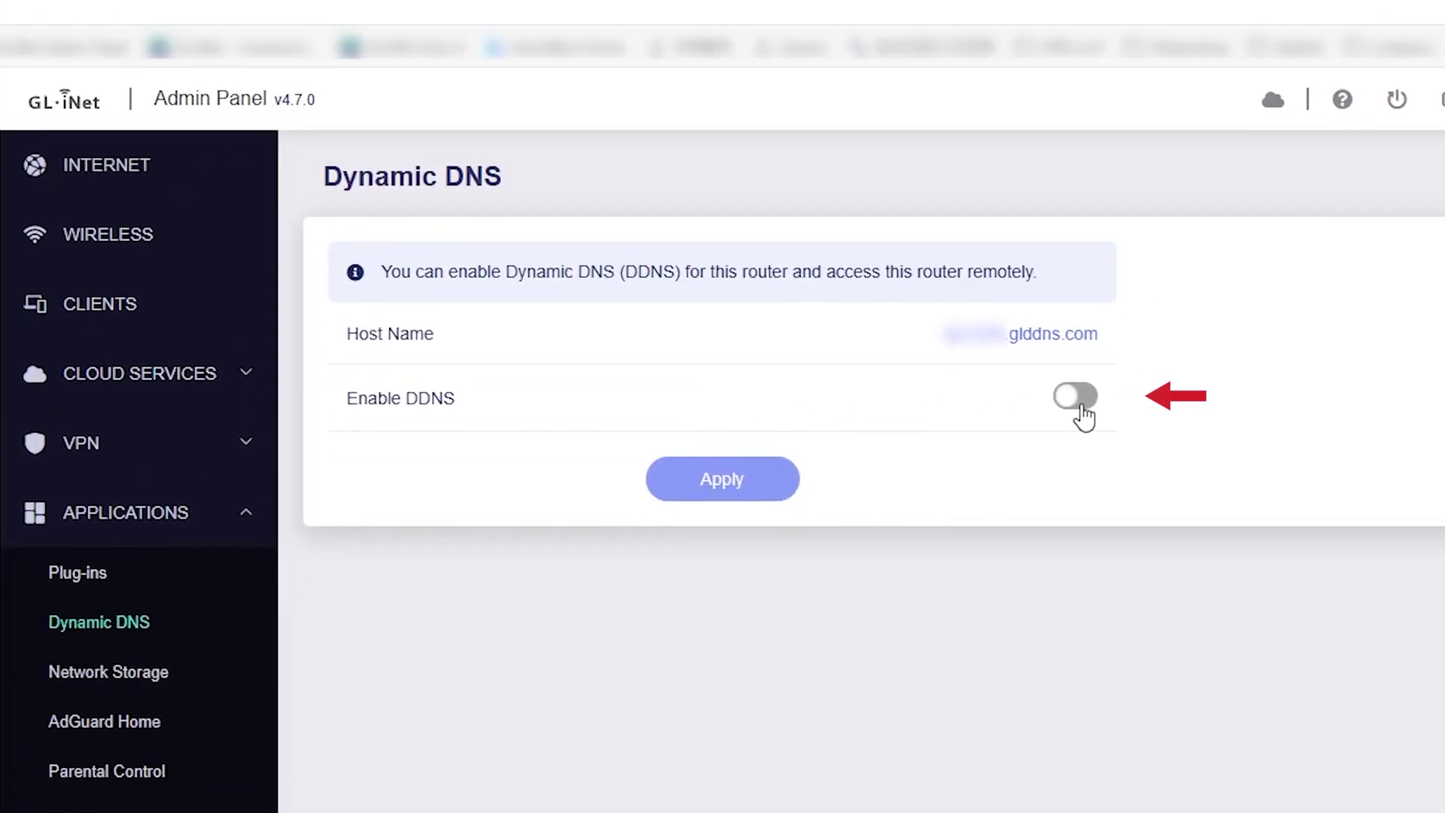
click(1198, 200)
click(1084, 470)
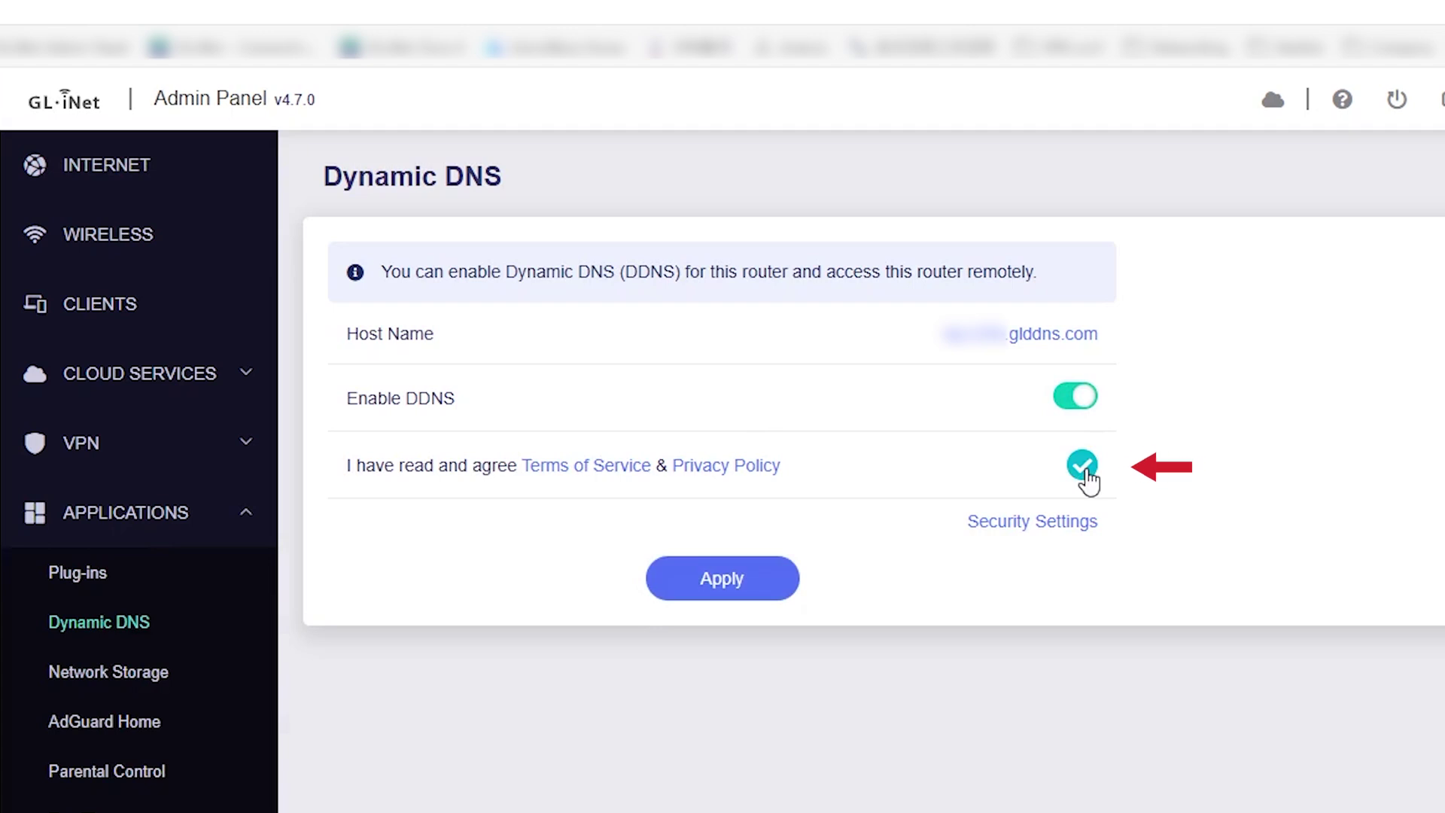
click(752, 580)
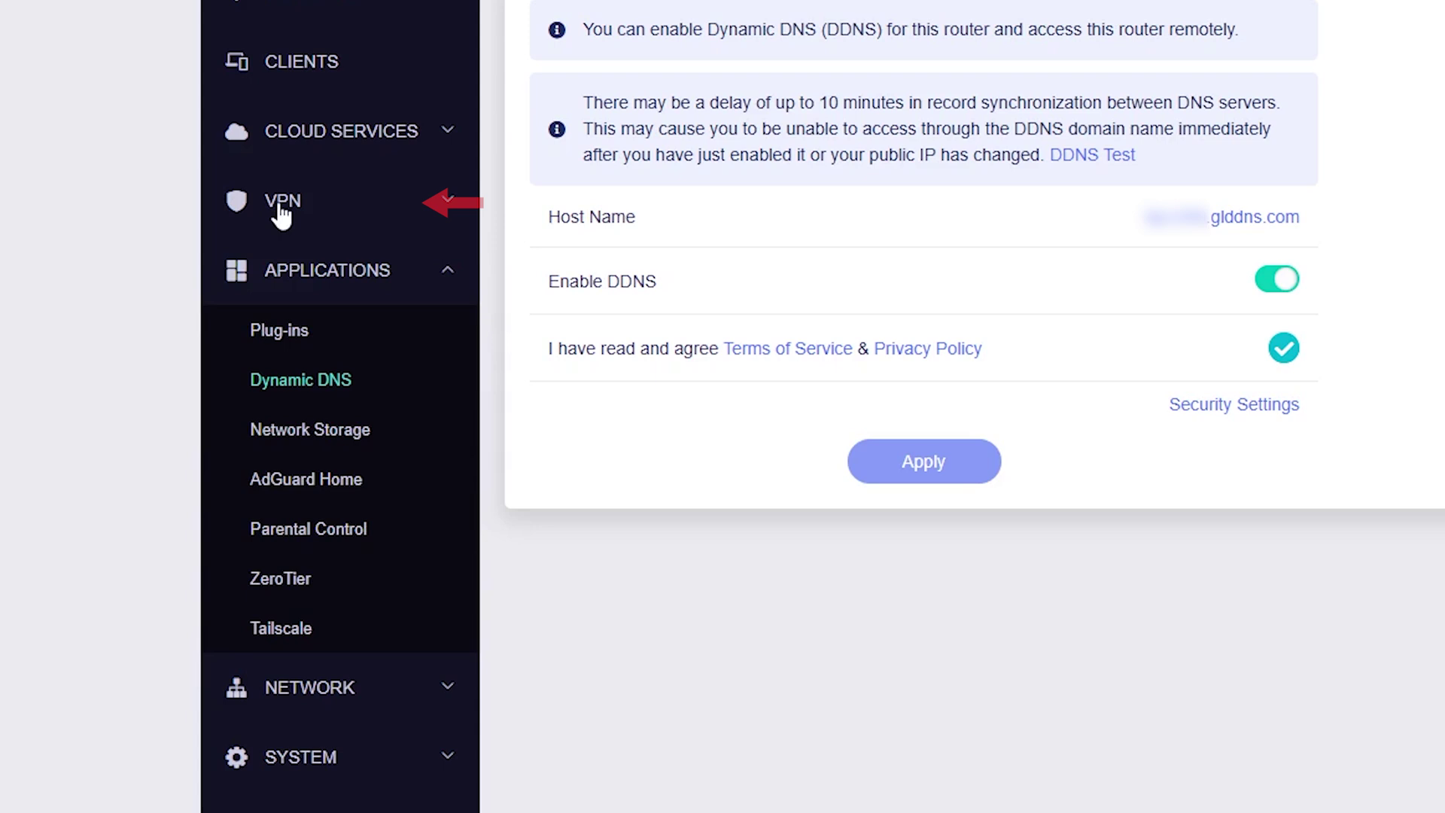
Step: Go to VPN > WireGuard Server and show its Profiles tab
click(119, 408)
click(332, 467)
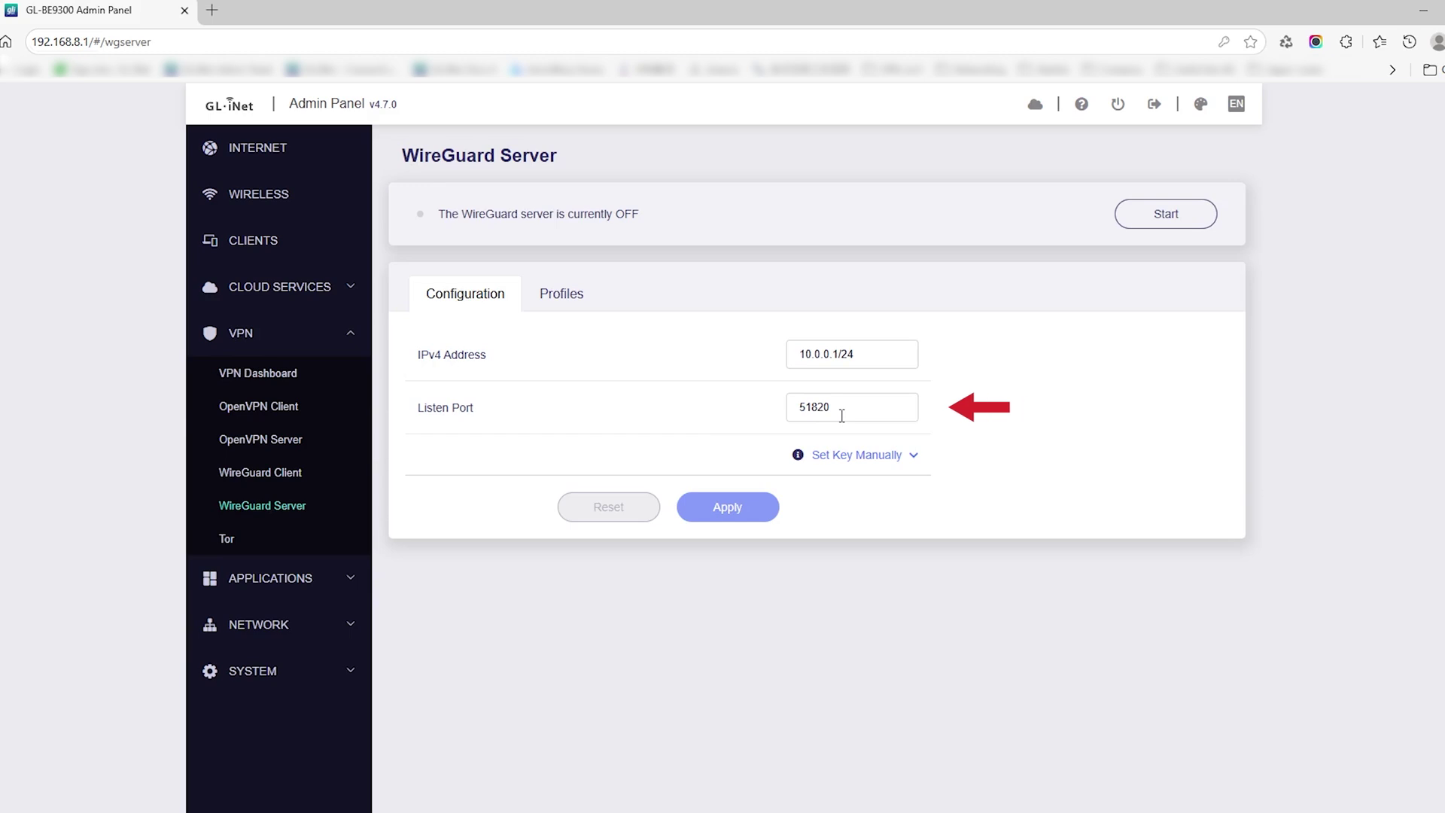
click(566, 301)
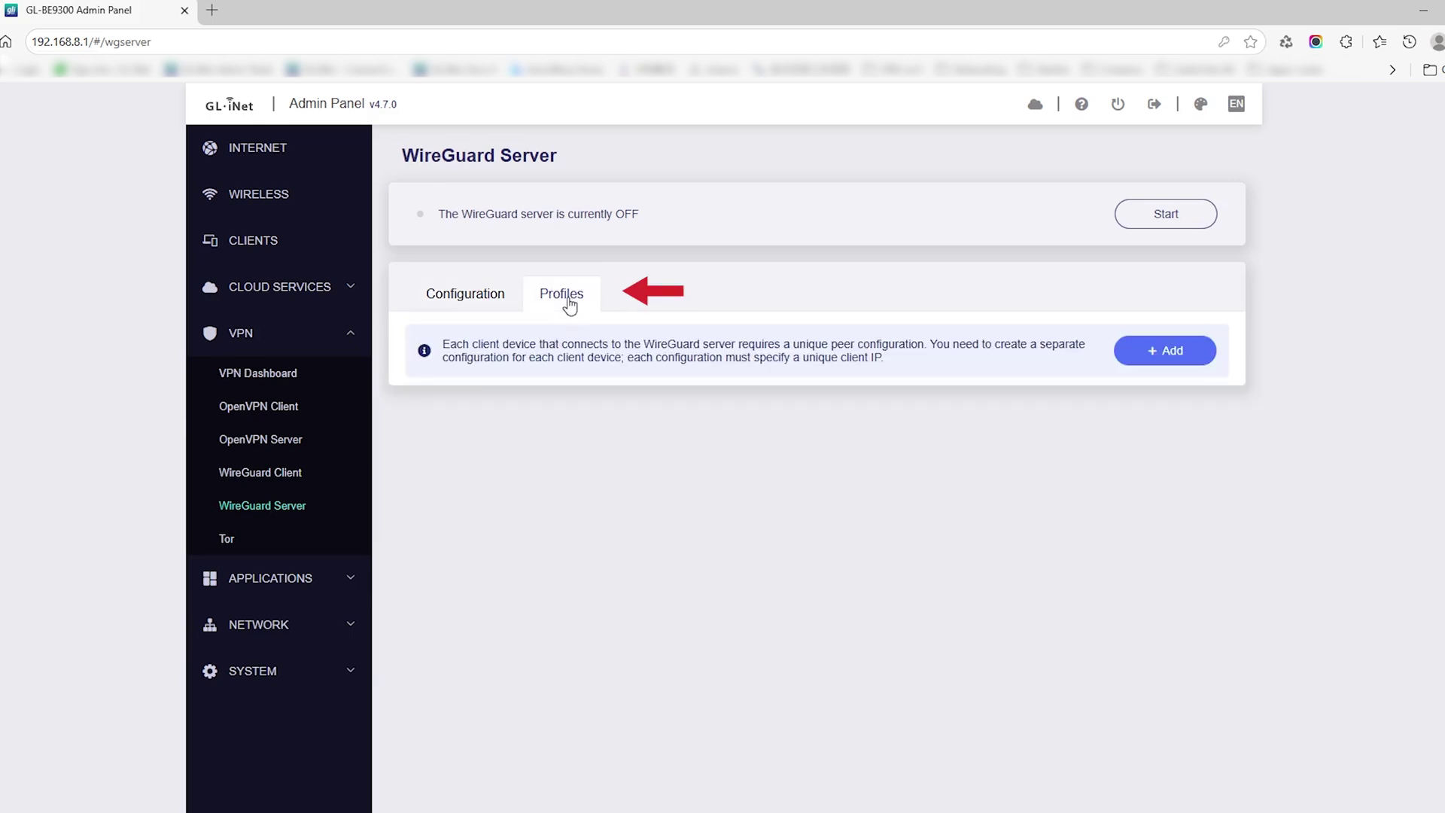
Step: Add a client profile named 'WG client' at 10.0.0.2/24
click(1161, 354)
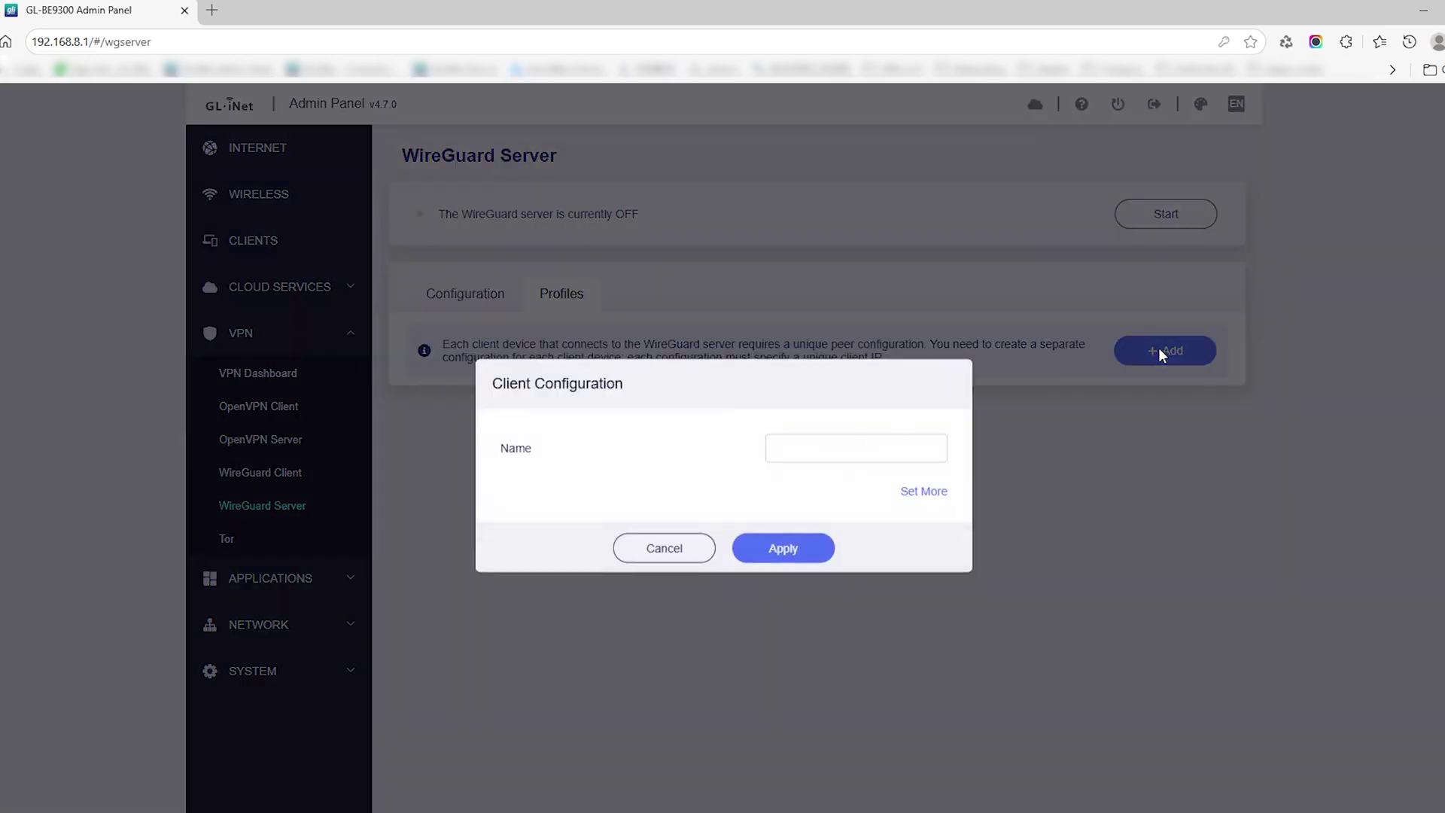
click(823, 446)
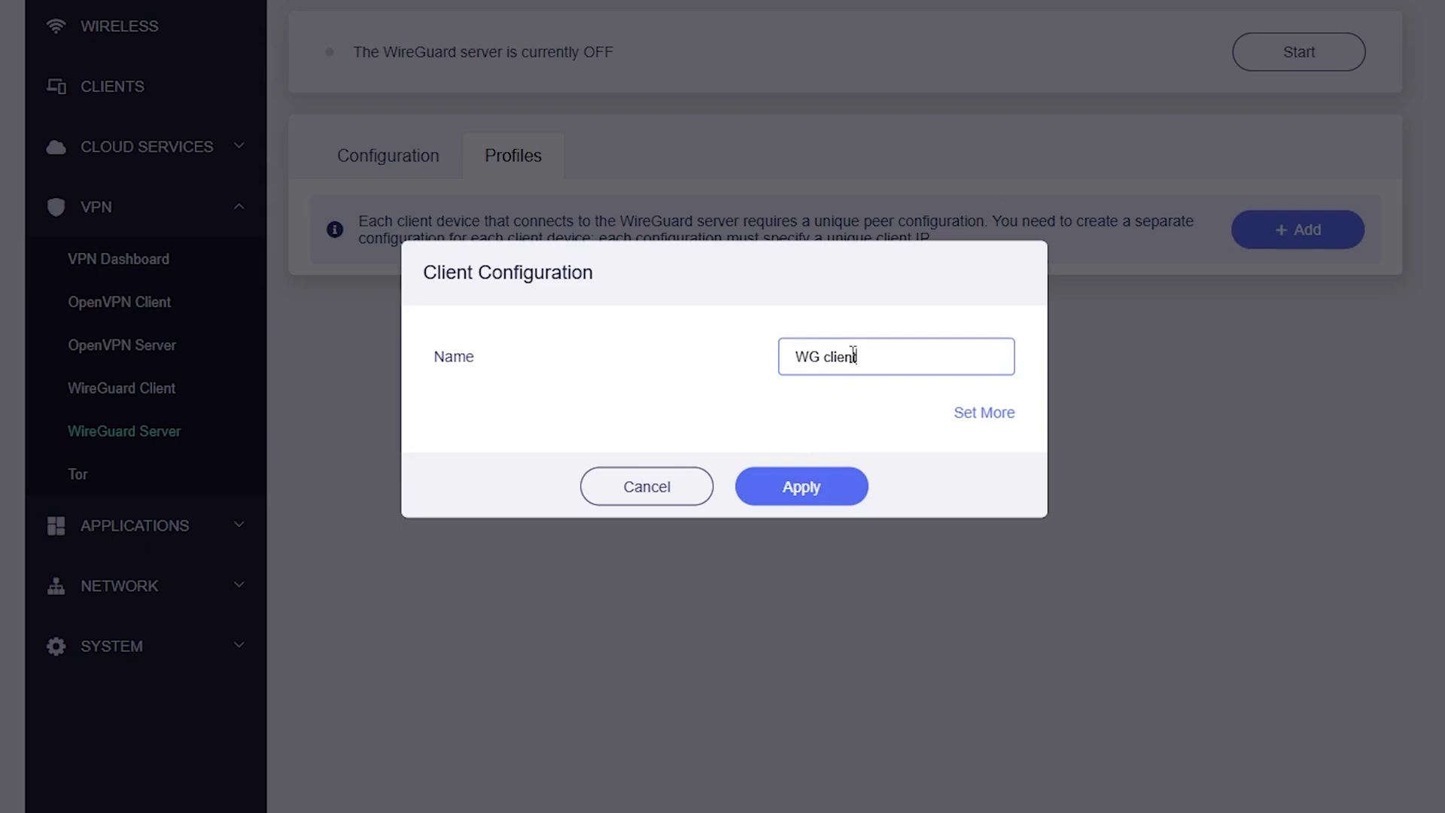
click(832, 493)
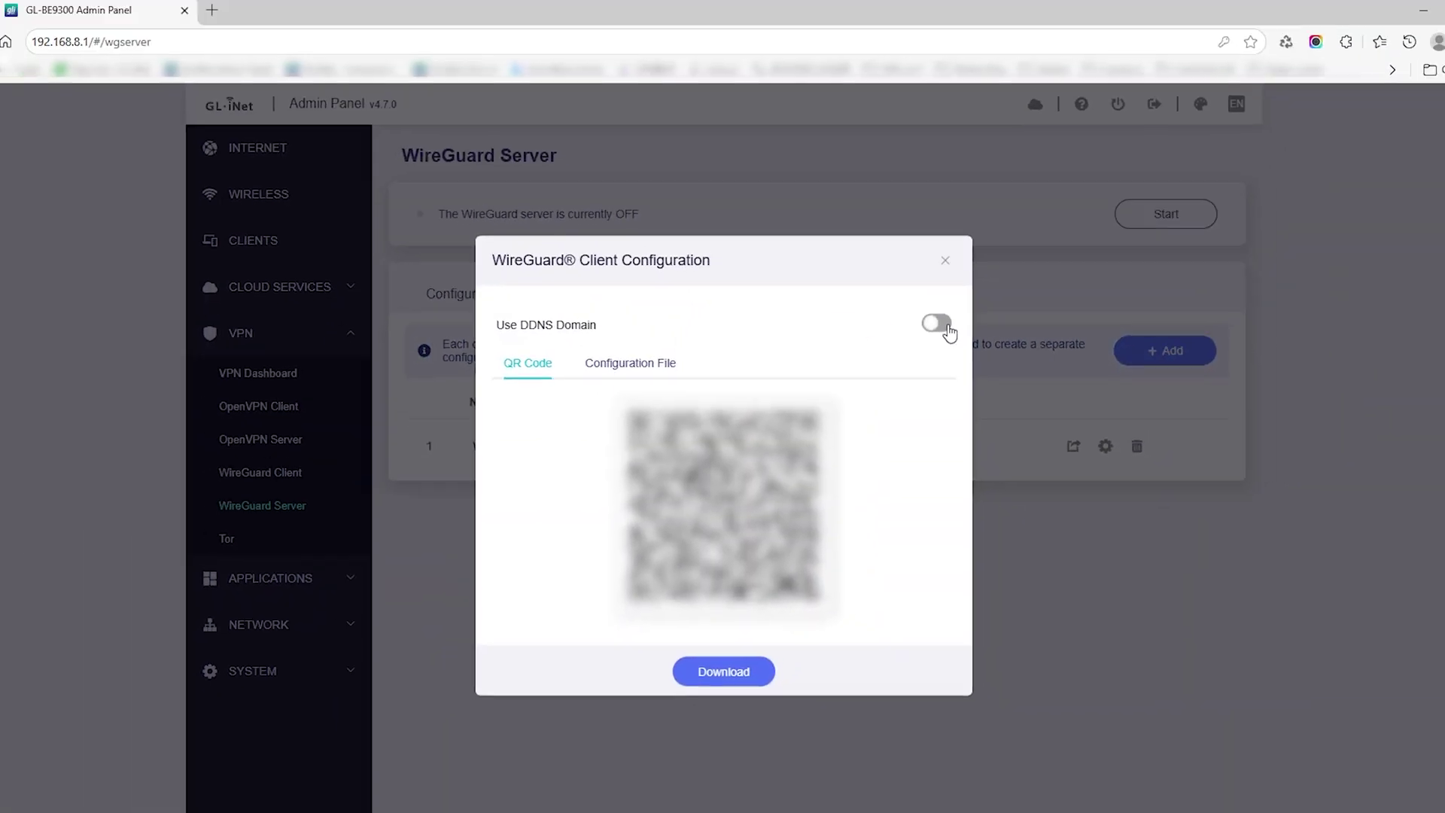
Step: Download the client configuration using the DDNS domain, then start the WireGuard server
click(1016, 201)
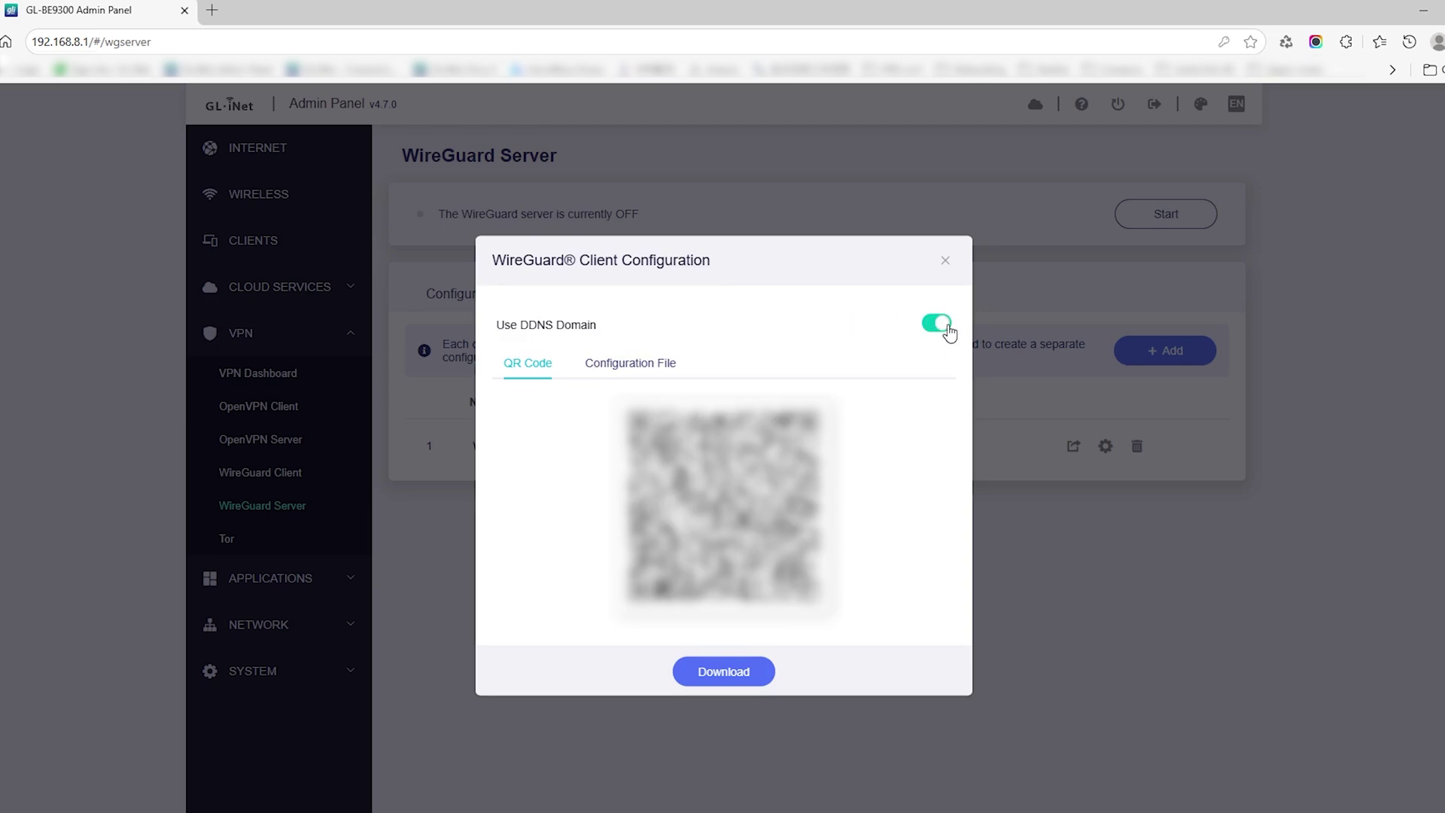
click(729, 680)
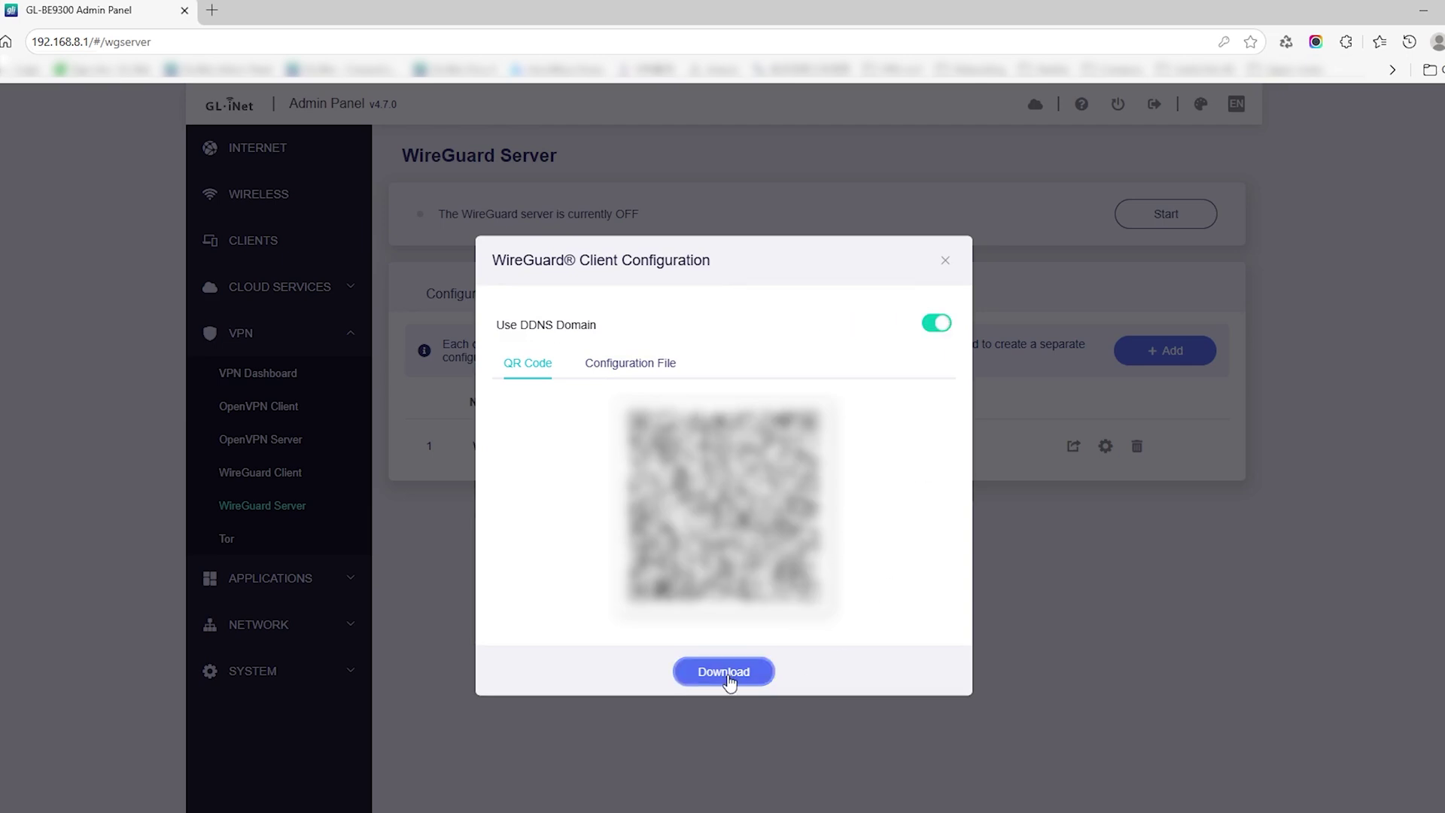
click(946, 264)
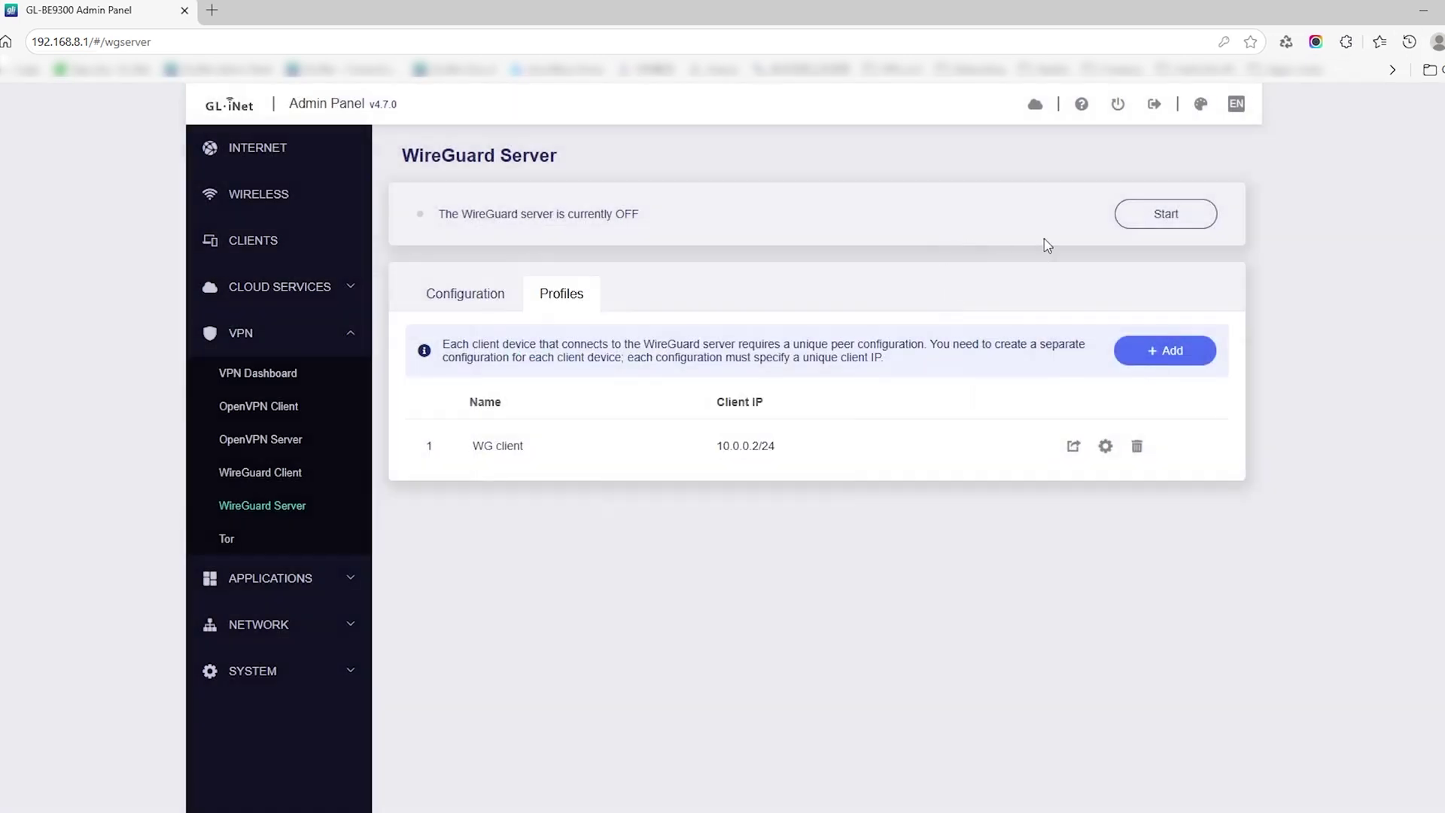
click(1167, 215)
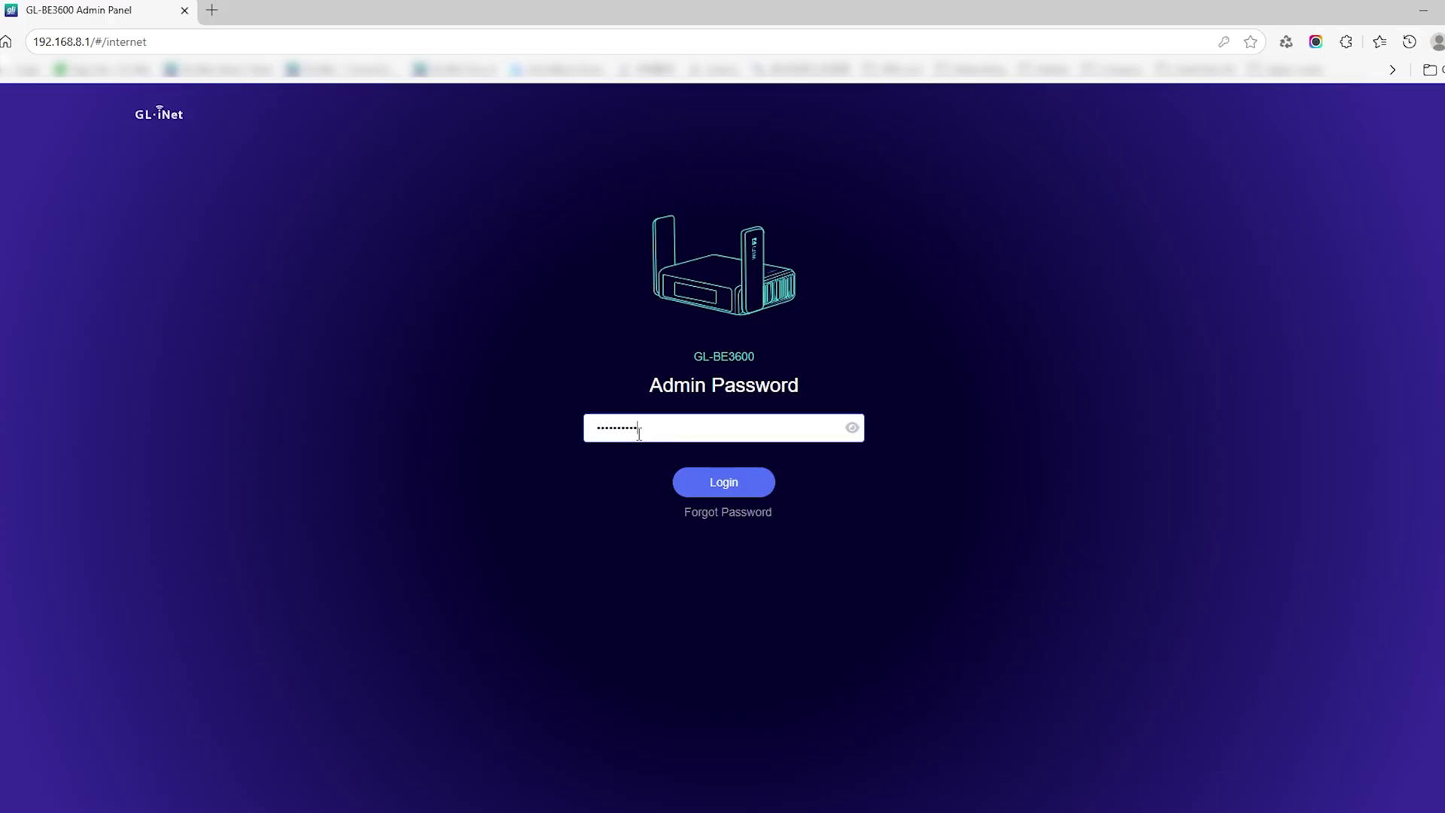
Step: Log in to the GL-BE3600 admin panel with the admin password
click(723, 488)
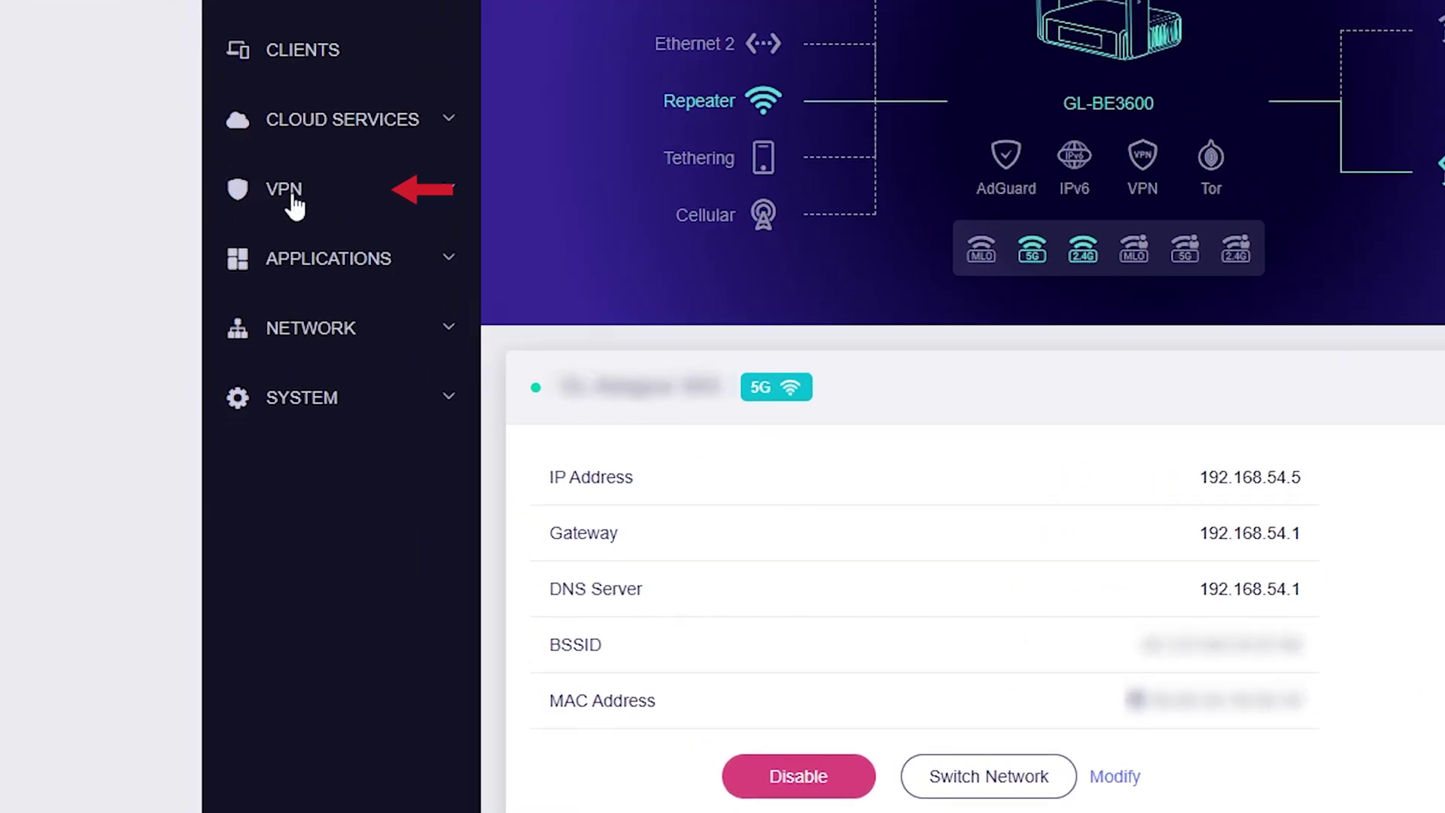
Step: Create a new group named 'WG client' on the VPN > WireGuard Client page
click(244, 338)
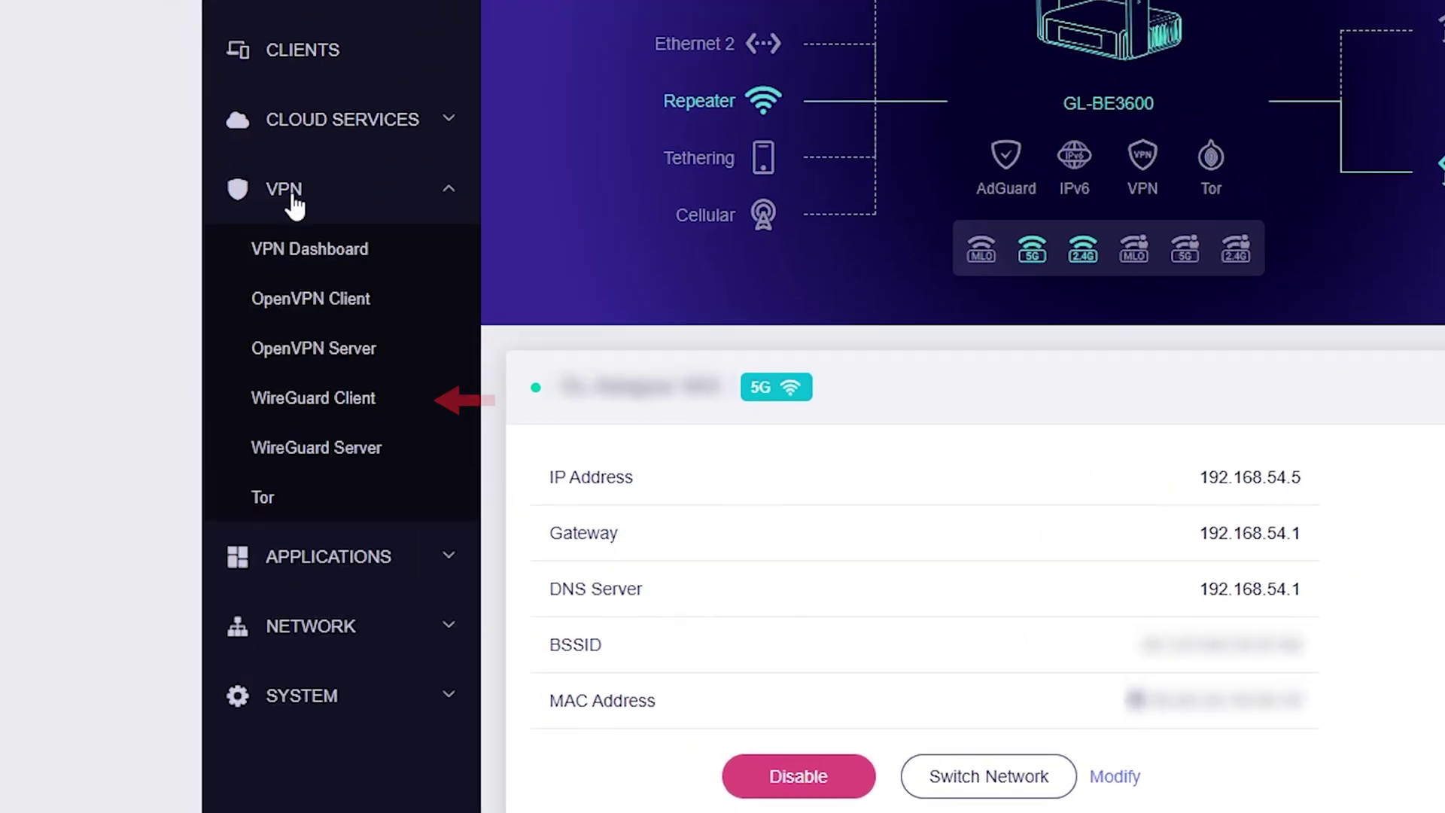
click(354, 412)
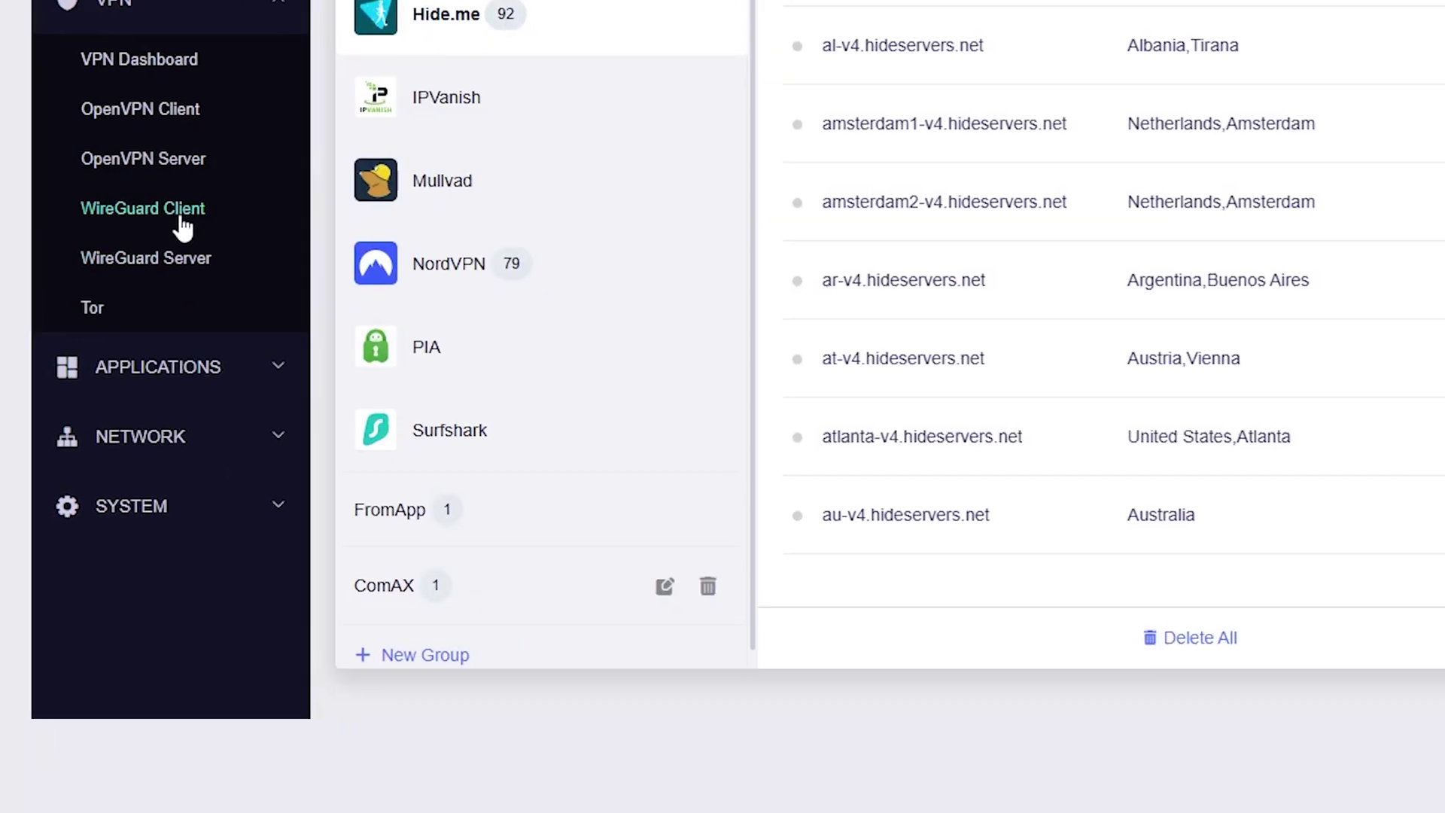
scroll(565, 481, down, 1)
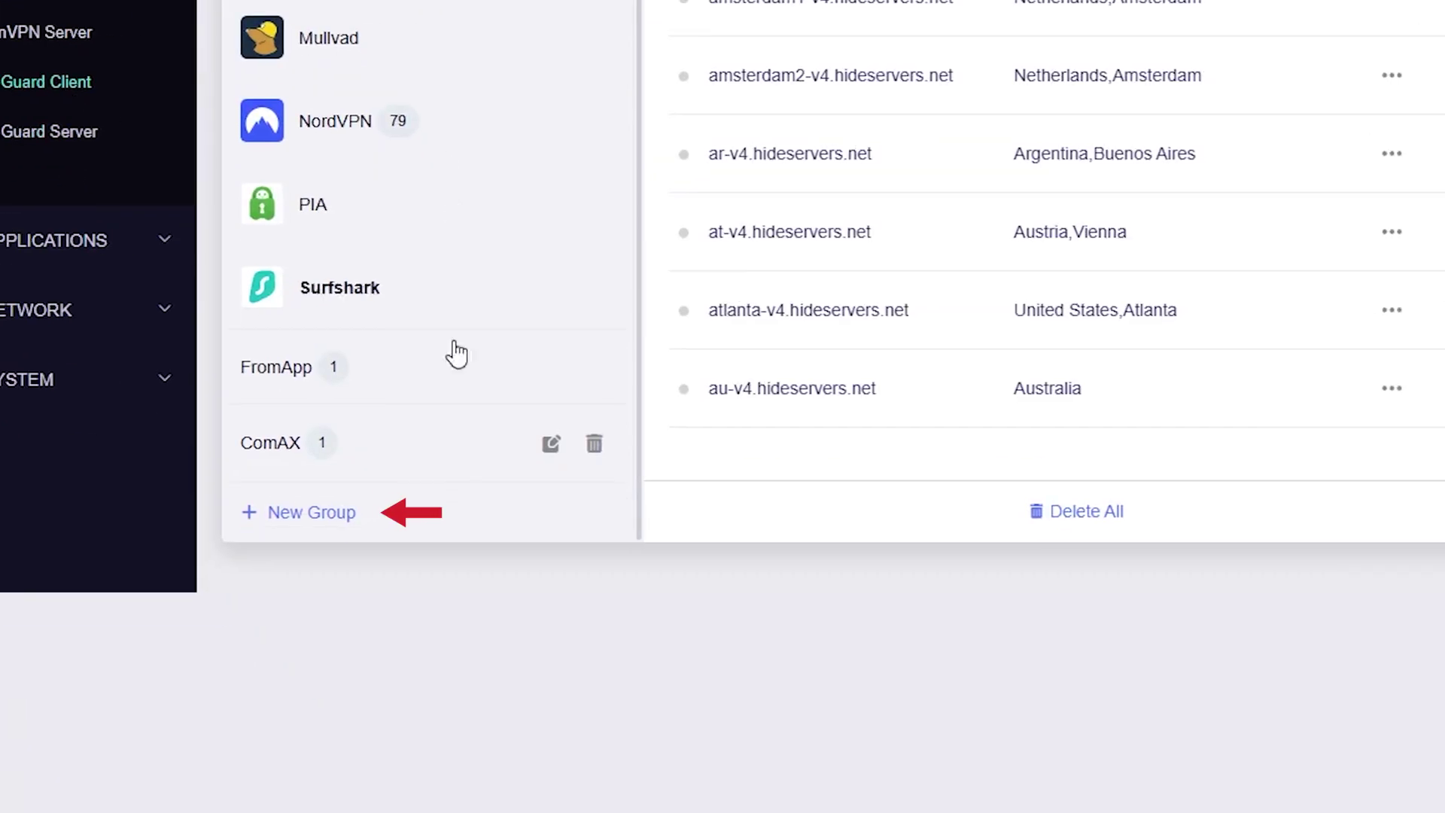
click(341, 527)
drag(386, 518, 264, 518)
text(W)
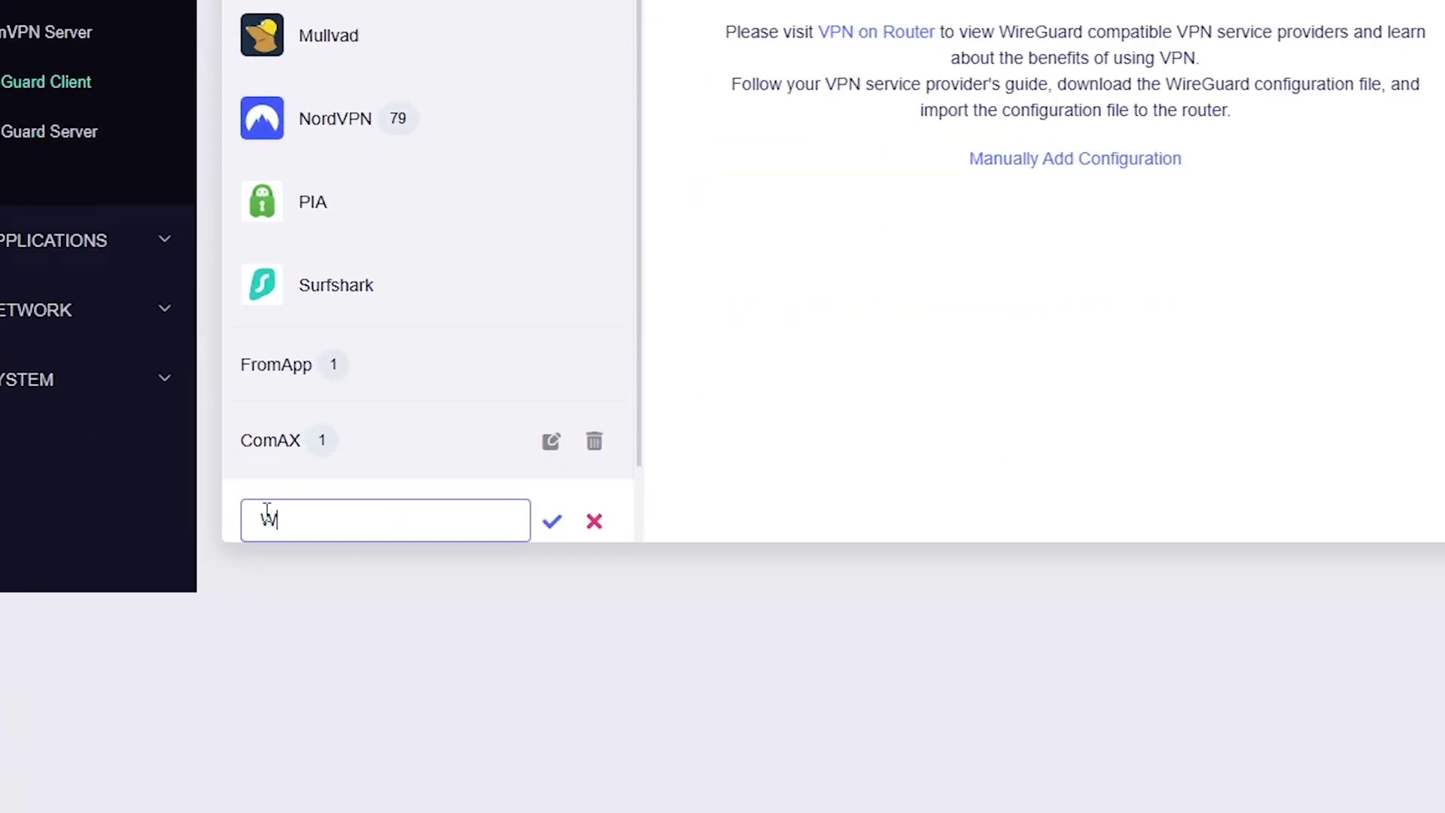
text(G client)
click(553, 522)
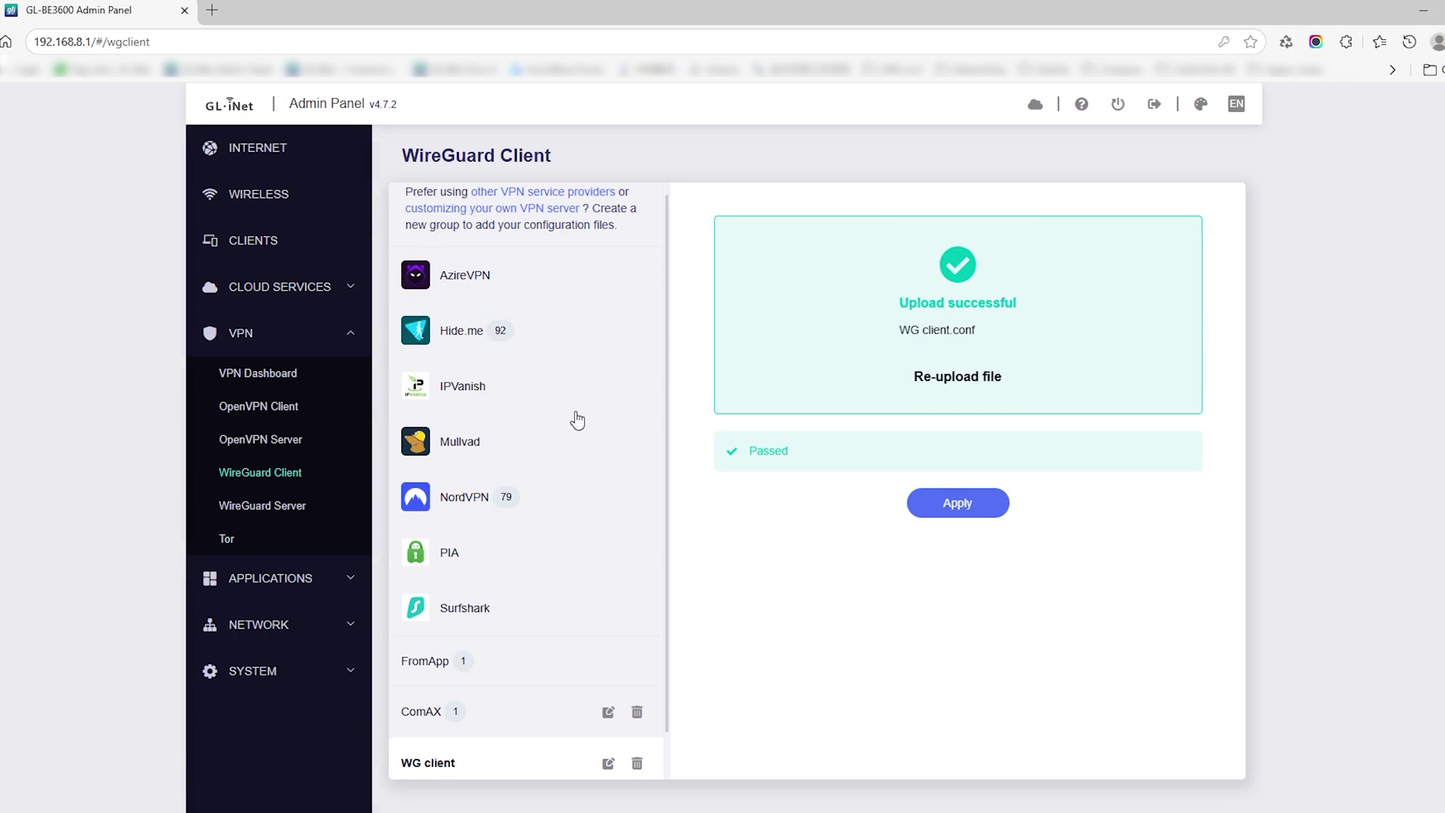
Step: Apply the WG client configuration, start its VPN connection, and check the VPN Dashboard
click(971, 510)
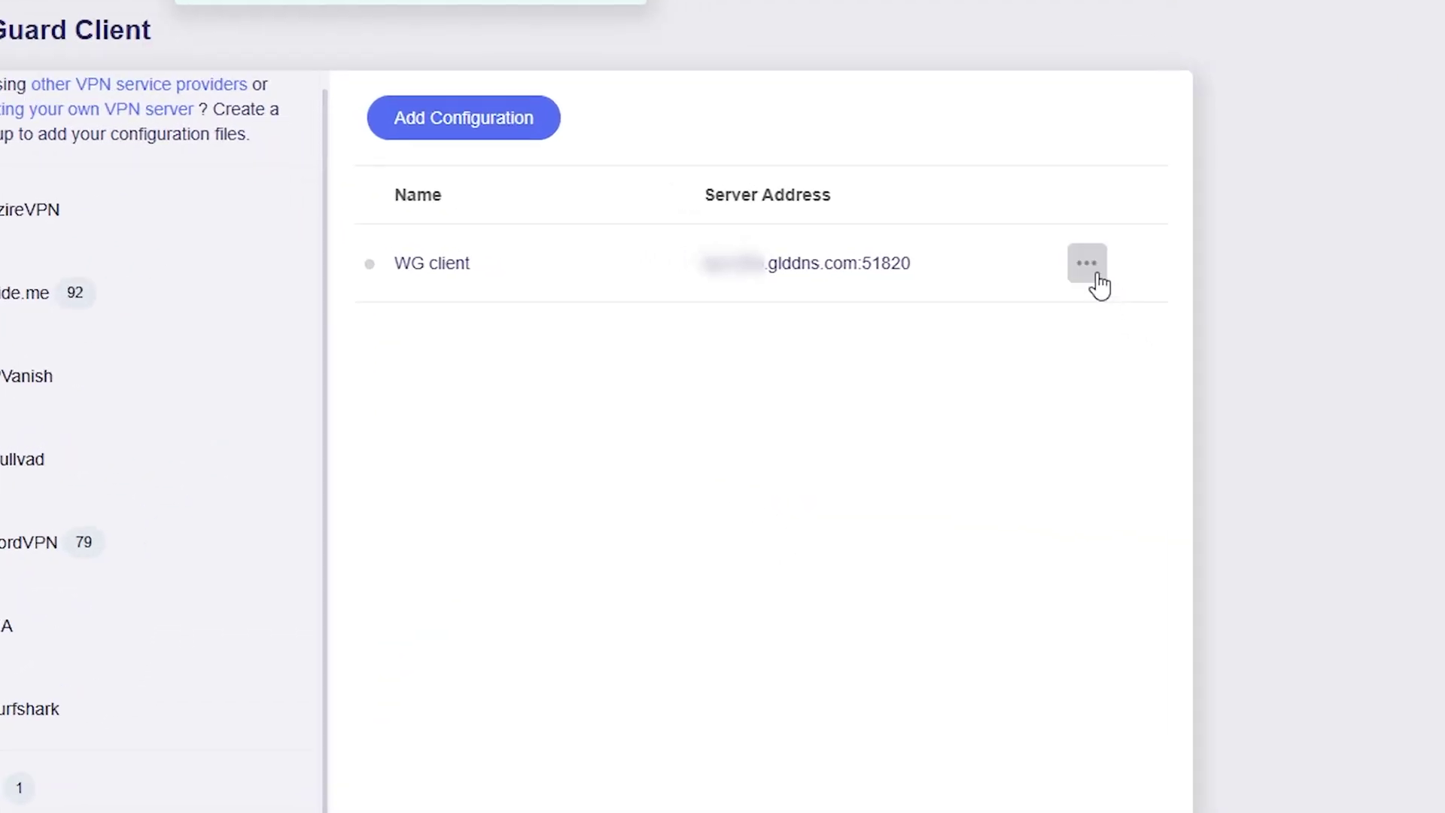
click(1175, 312)
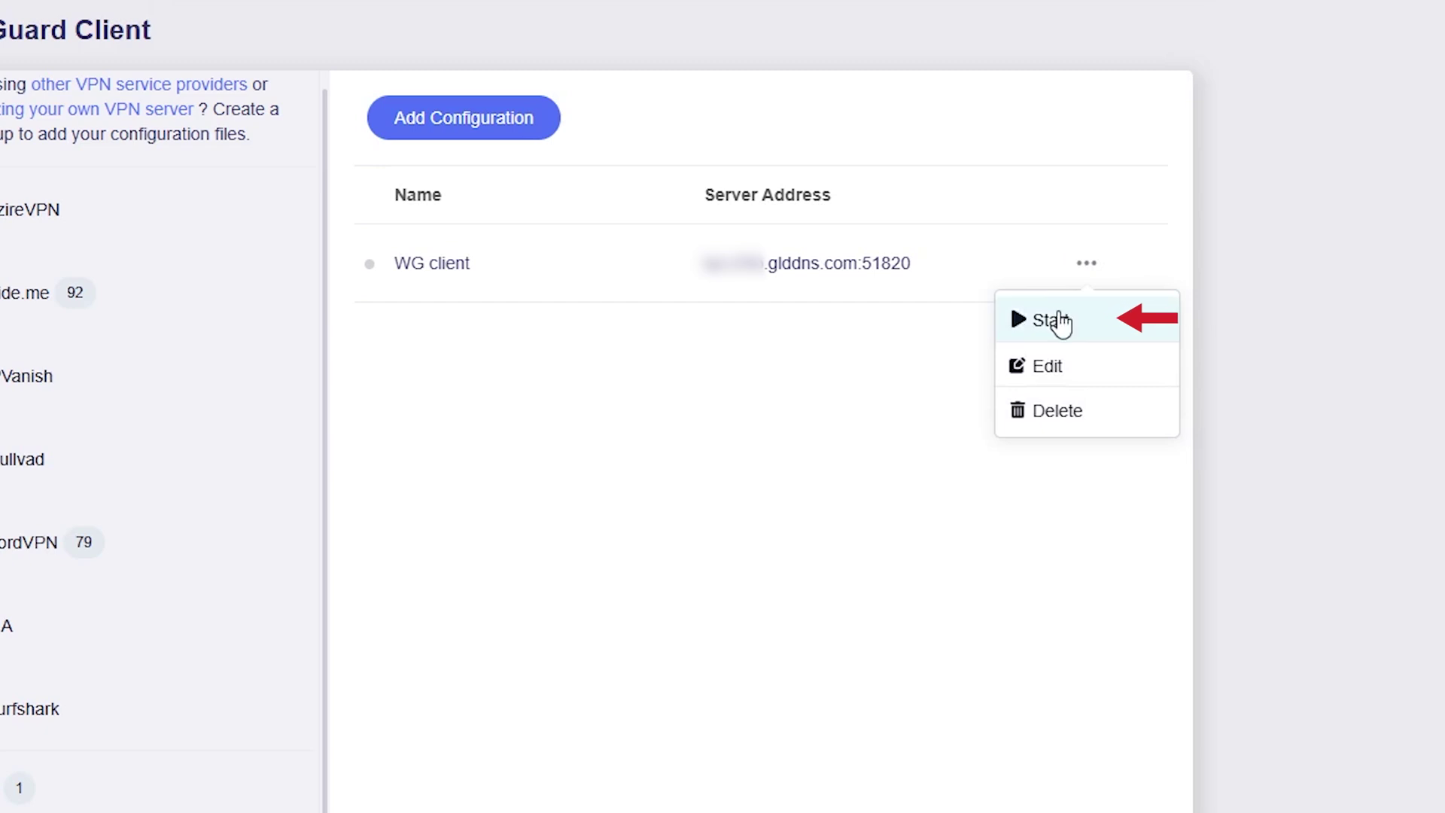
click(1063, 322)
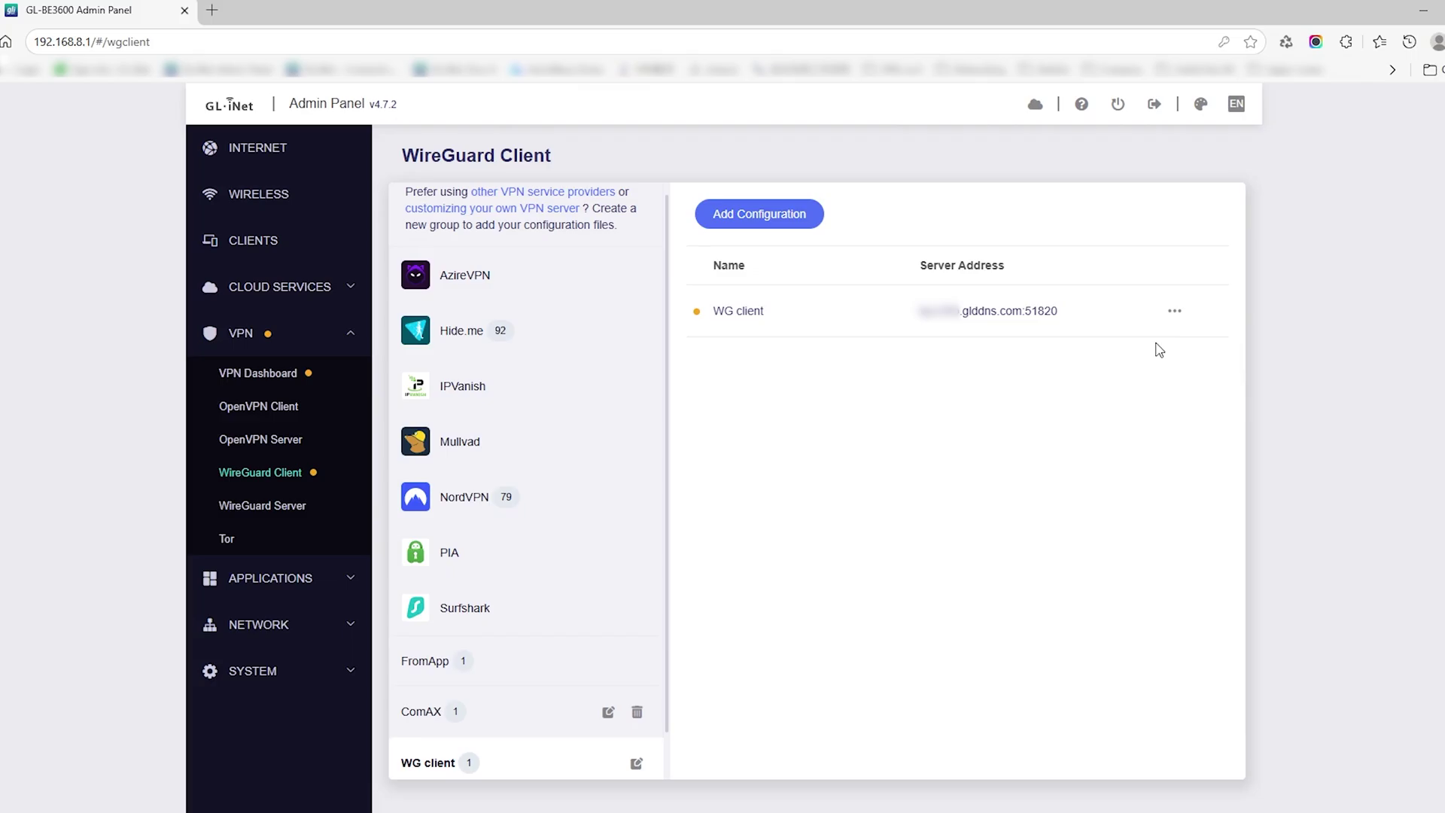
click(259, 375)
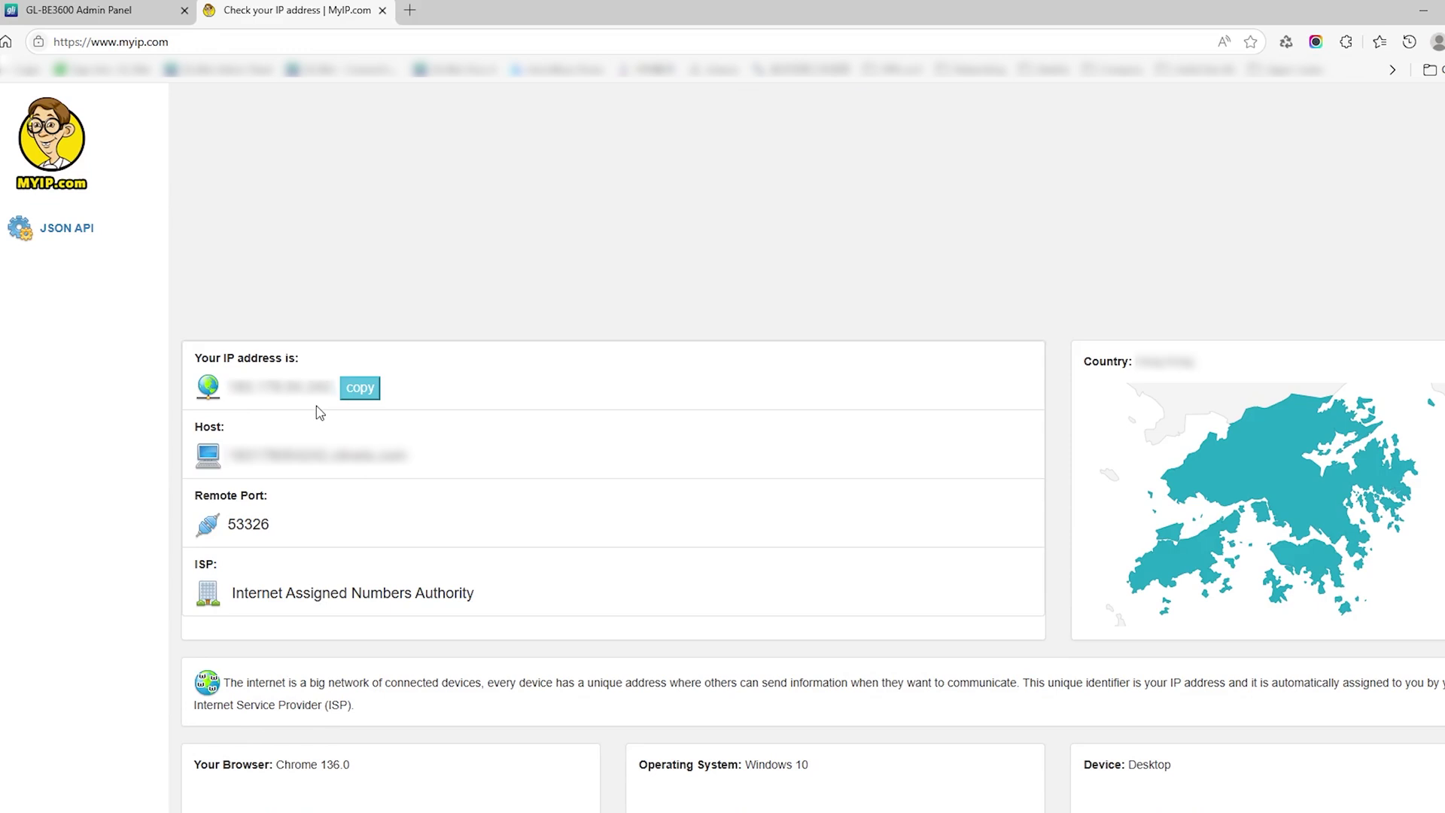
Step: Return to the GL-BE3600 admin tab and subscribe to the GLiNet YouTube channel
click(85, 12)
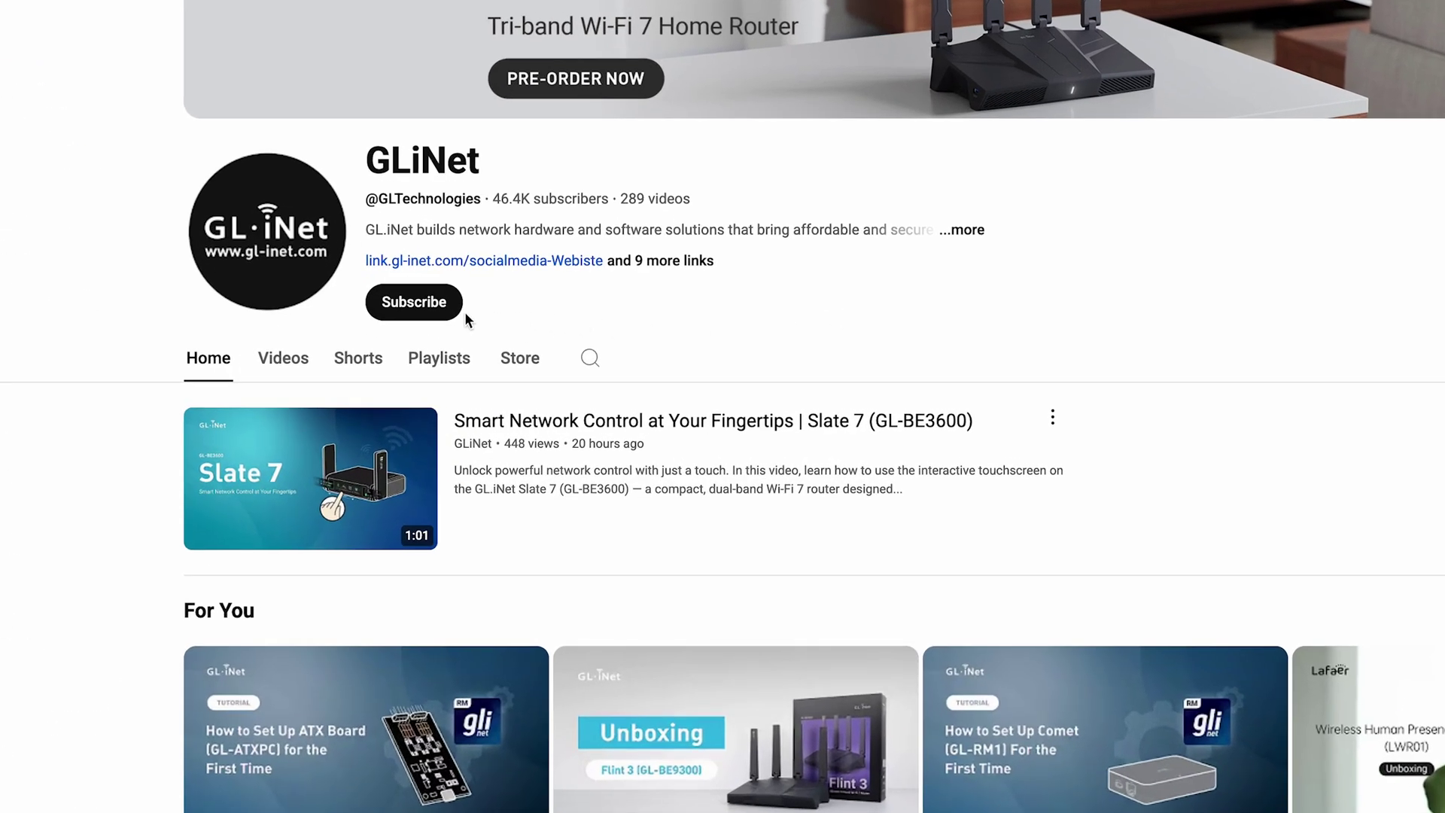
click(451, 316)
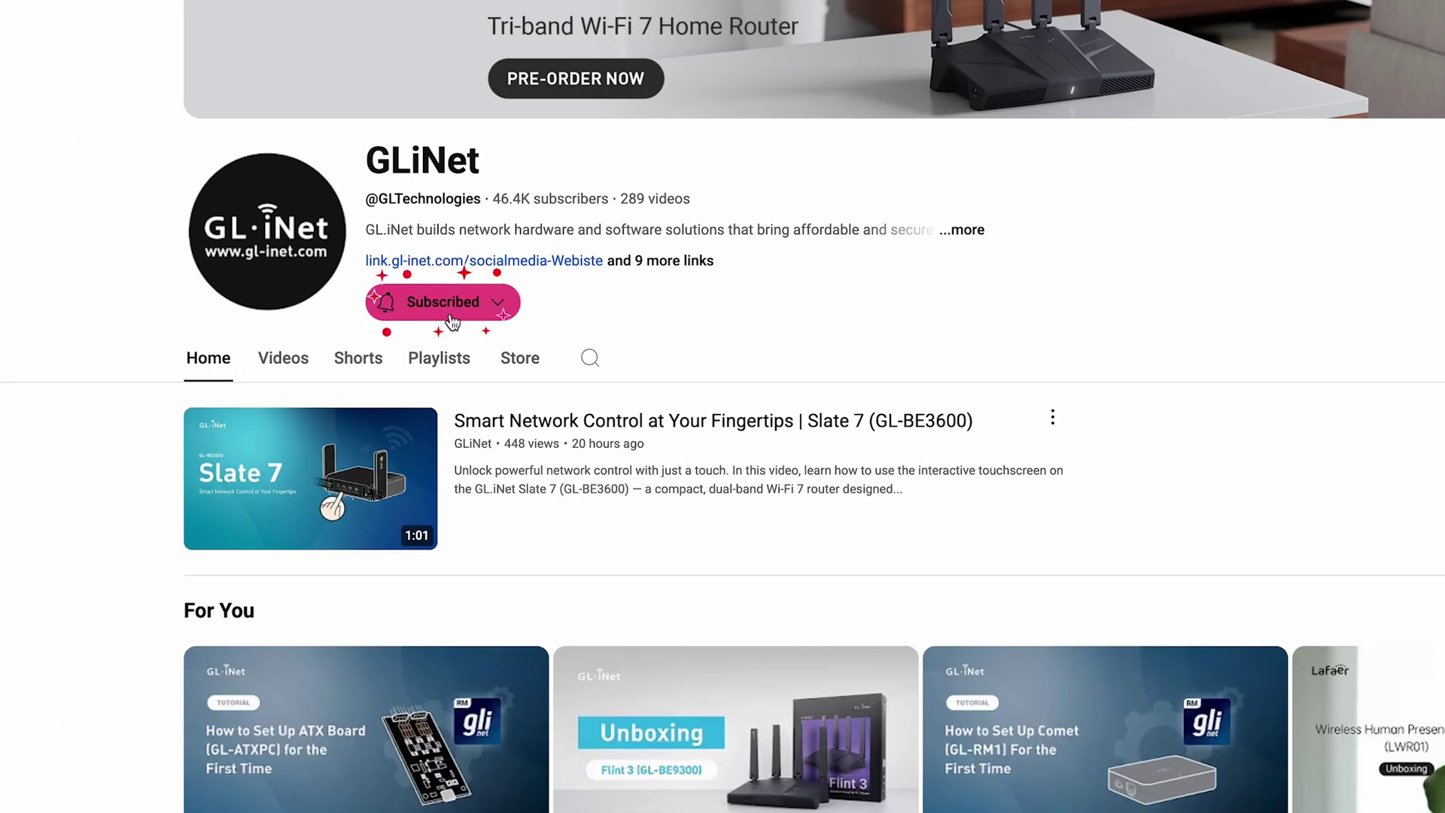